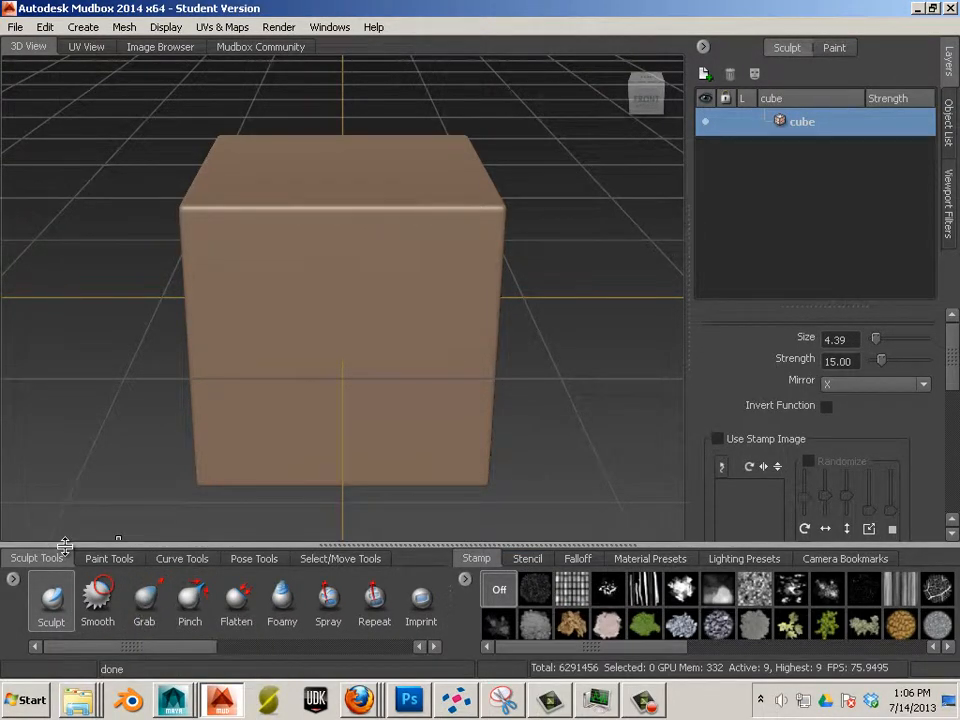
Choose the Grab sculpting brush and enlarge its size to 57.59
left_click(142, 598)
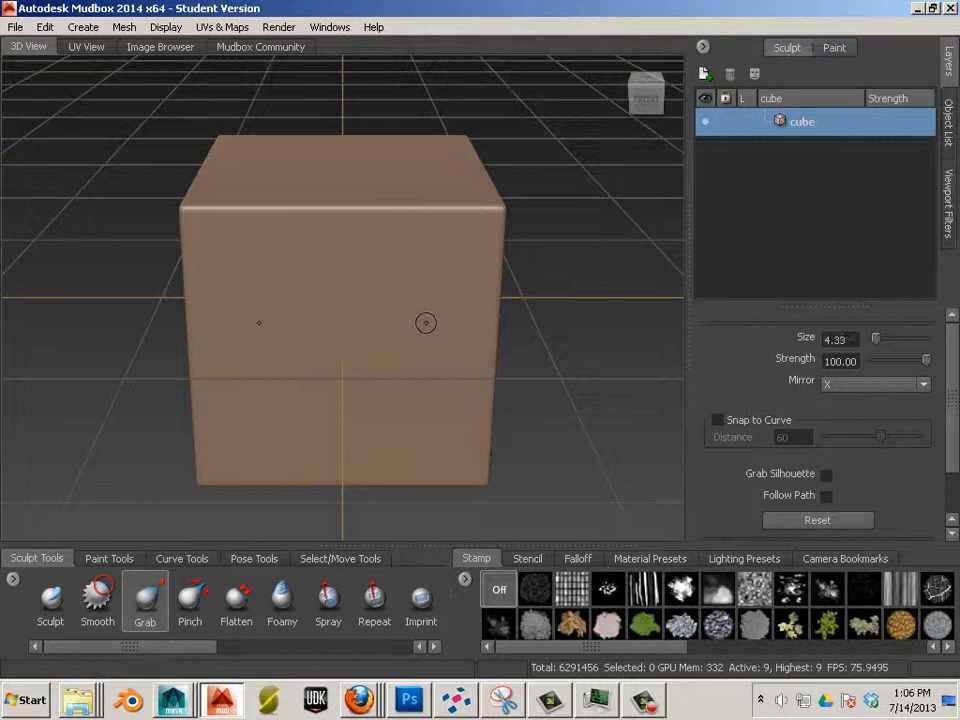
left_click_drag(489, 268, 598, 262)
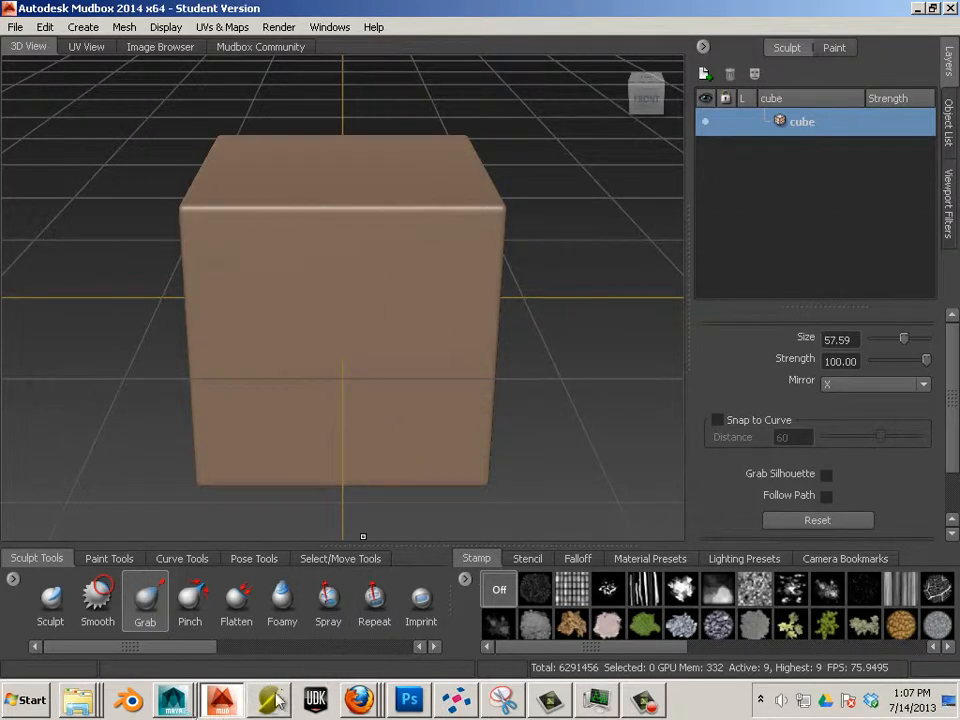
Switch to Maya and send the head mesh to Mudbox as a new scene, discarding the cube unsaved and keeping the imported mesh
left_click(173, 700)
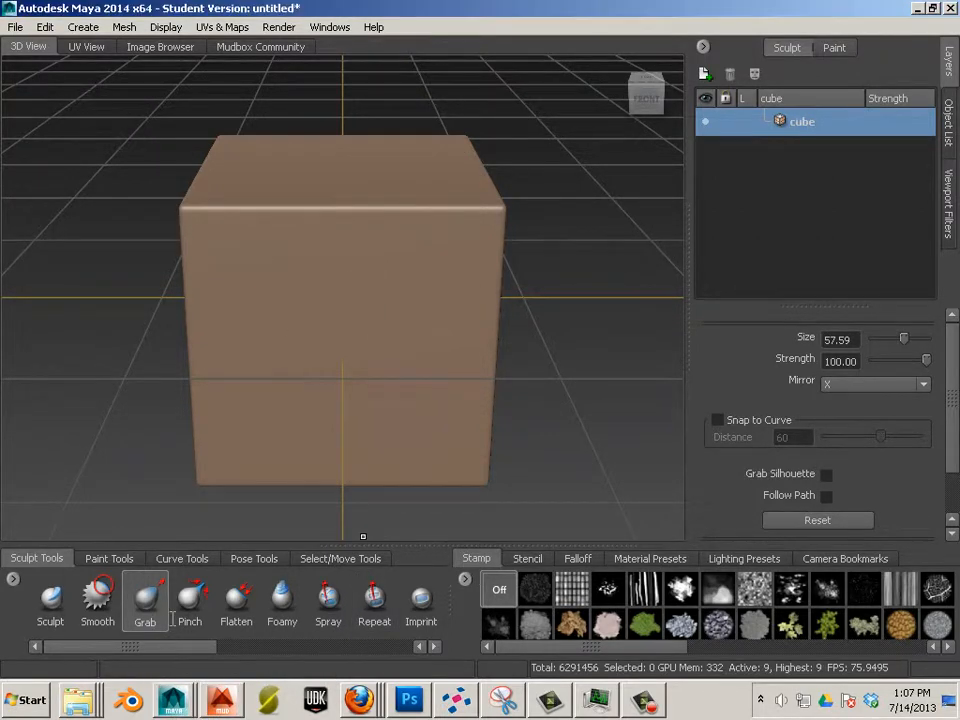
left_click(16, 27)
mouse_move(90, 220)
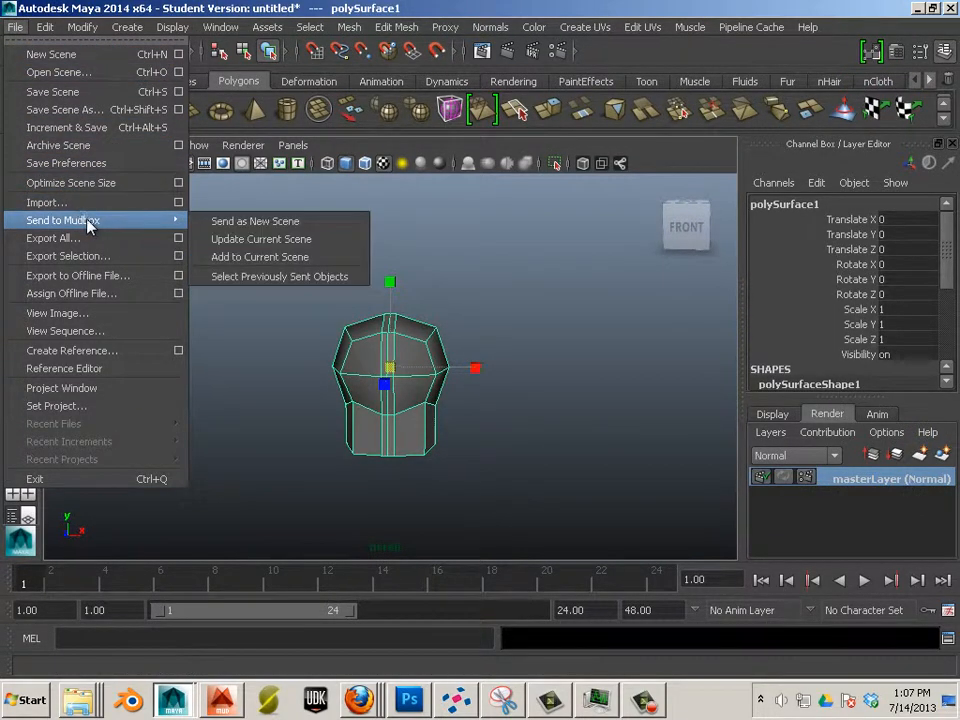
left_click(216, 220)
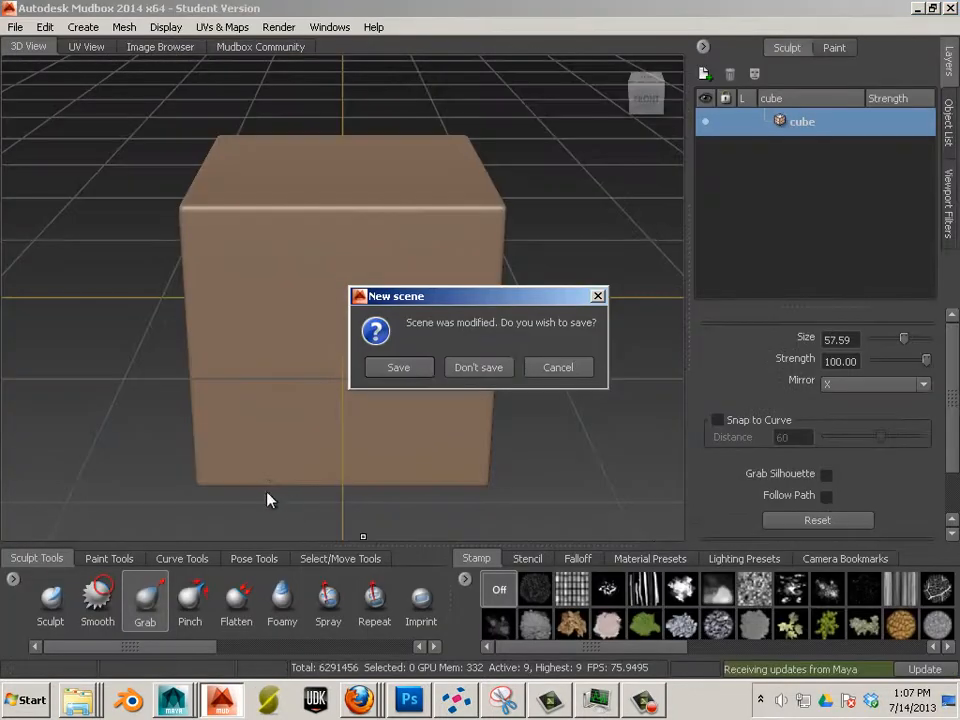
left_click(472, 372)
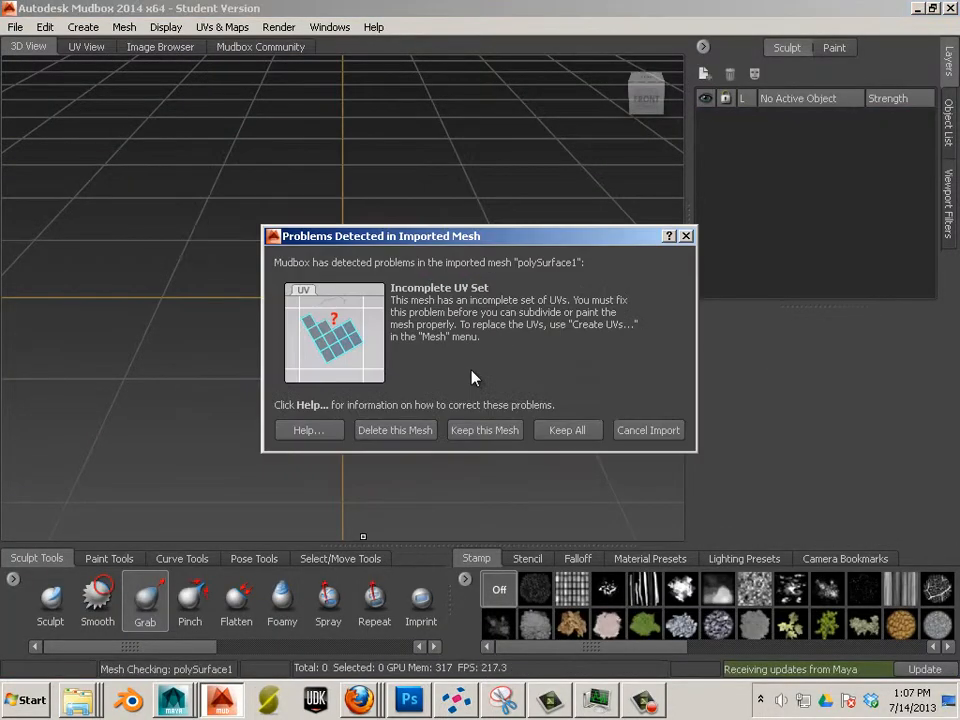
left_click(472, 434)
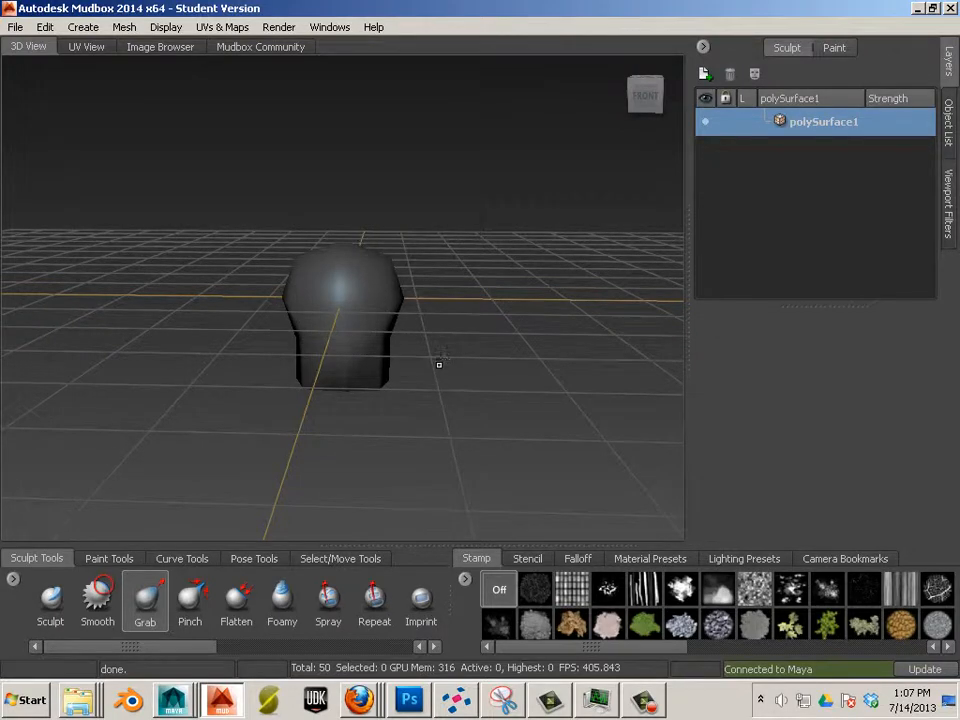
key("f")
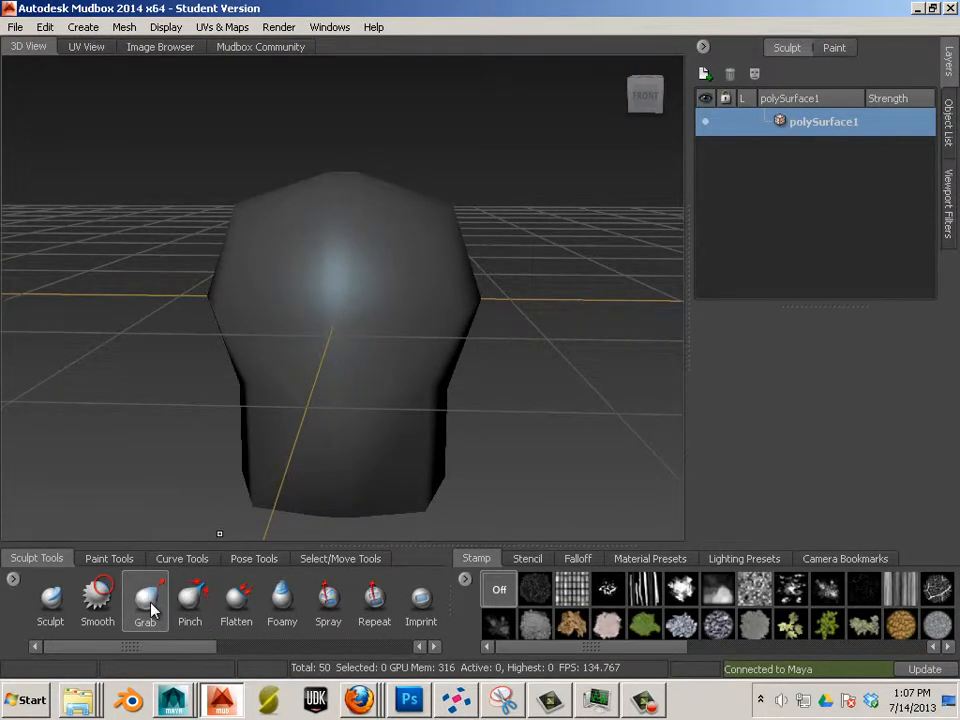
Turn on the wireframe display for the mesh and bring up the scene's object list
left_click(127, 27)
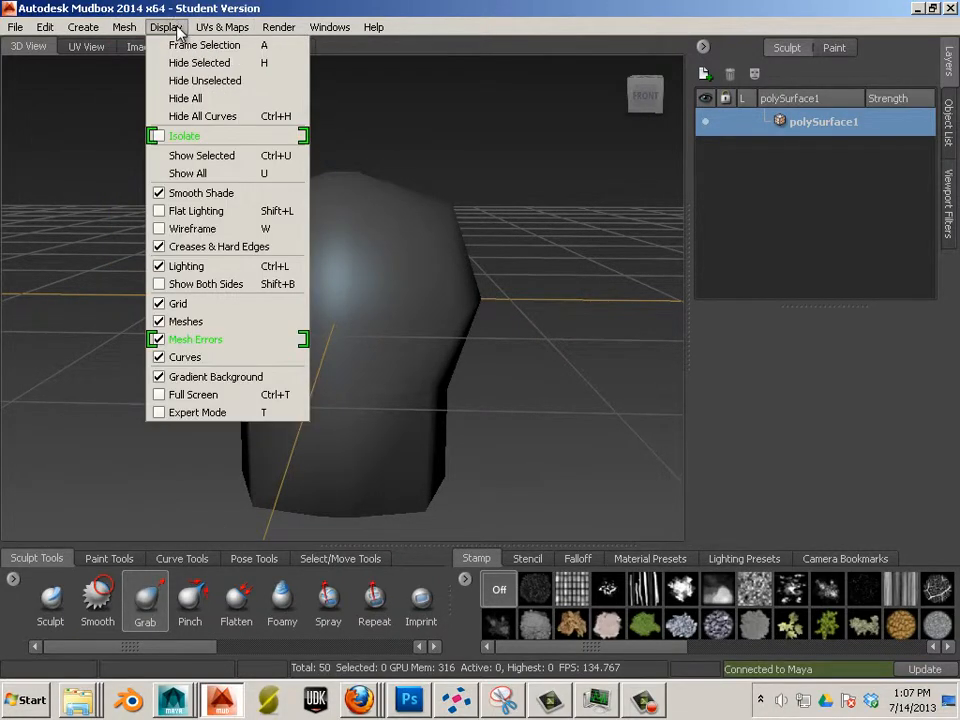
left_click(230, 229)
left_click_drag(432, 286, 403, 360, "alt")
left_click(948, 124)
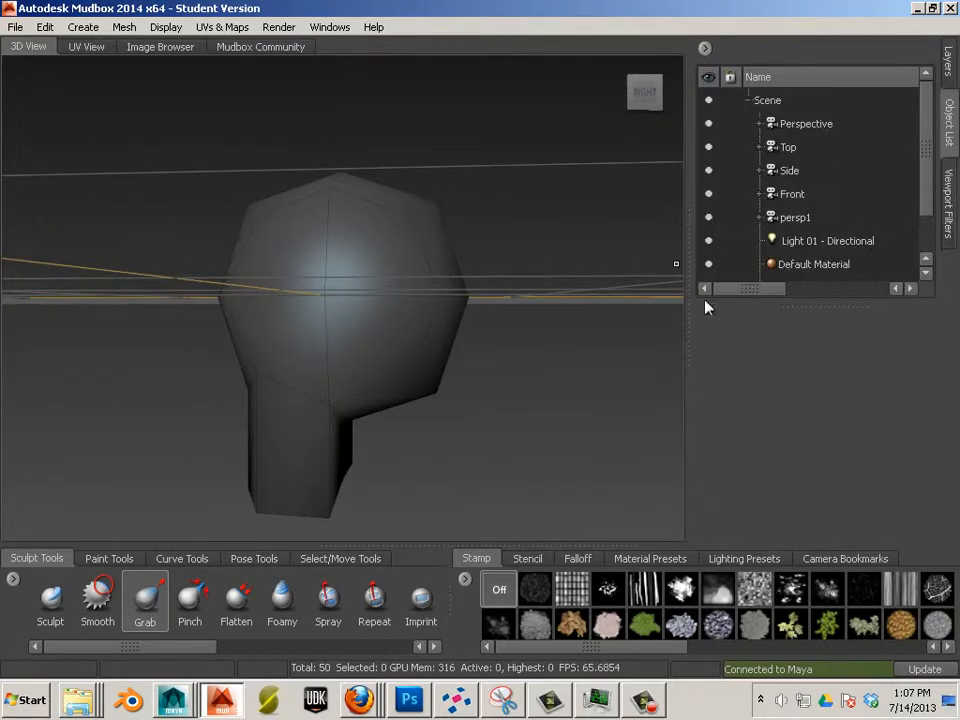
Use the Grab brush at size 19.20 to pull the jaw corners down and the chin outward, away from the neck
left_click(148, 600)
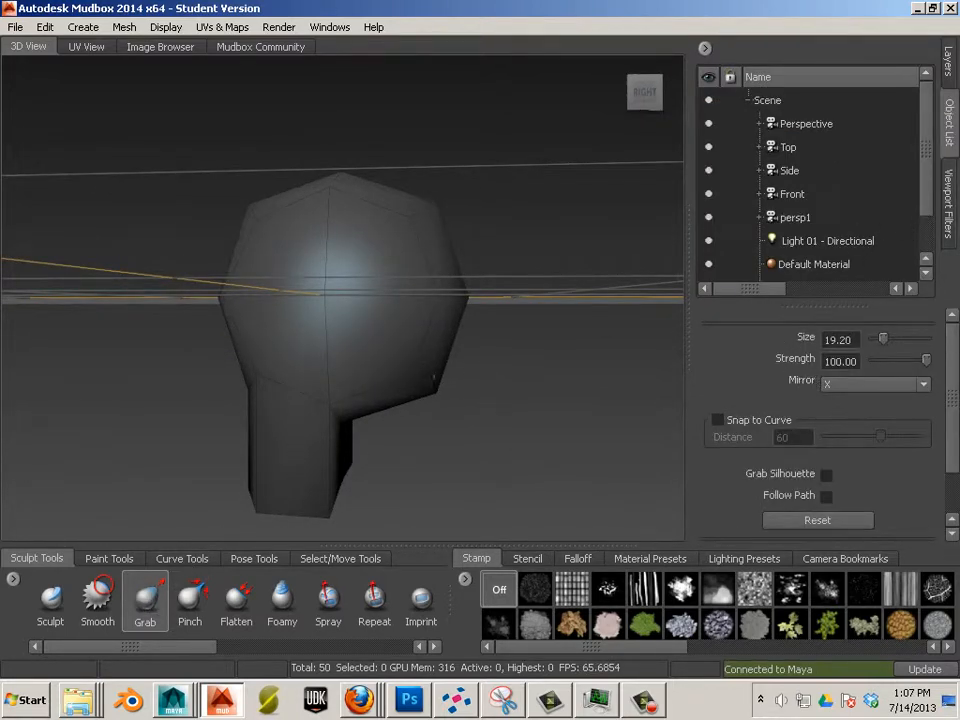
left_click_drag(516, 400, 433, 380, "alt")
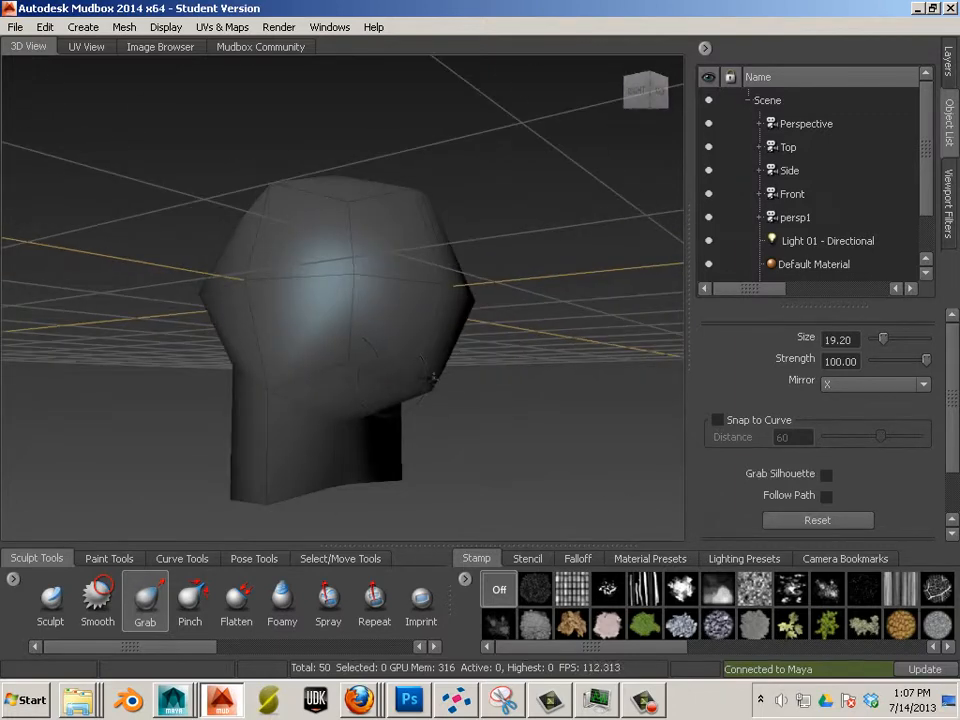
left_click_drag(342, 363, 357, 436)
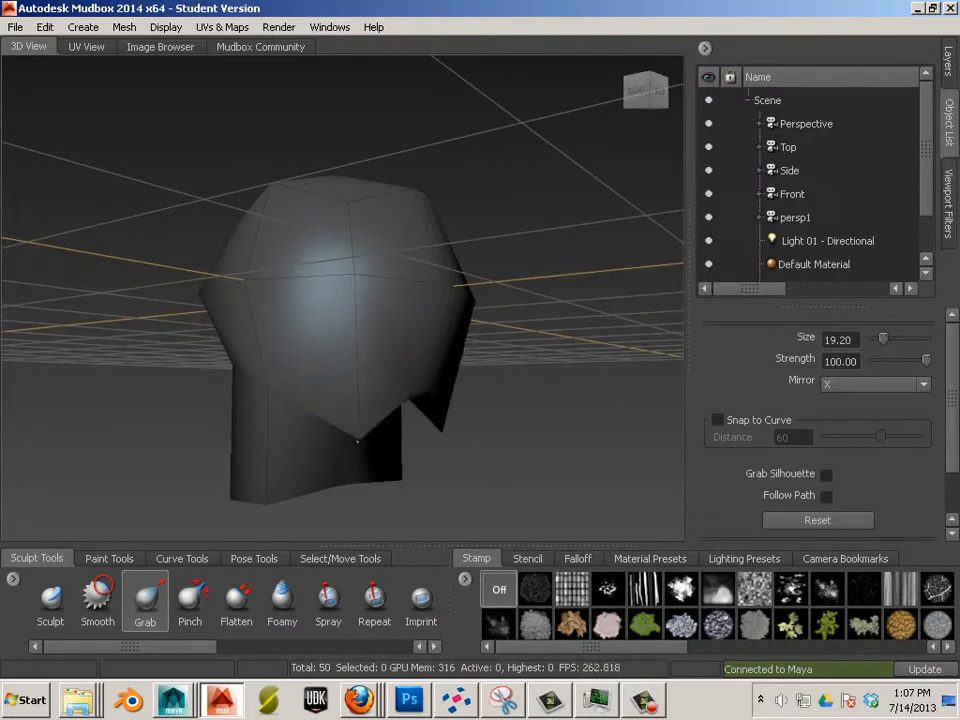
mouse_move(502, 410)
left_mouse_down("alt")
mouse_move(464, 442)
mouse_move(390, 436)
left_mouse_up("alt")
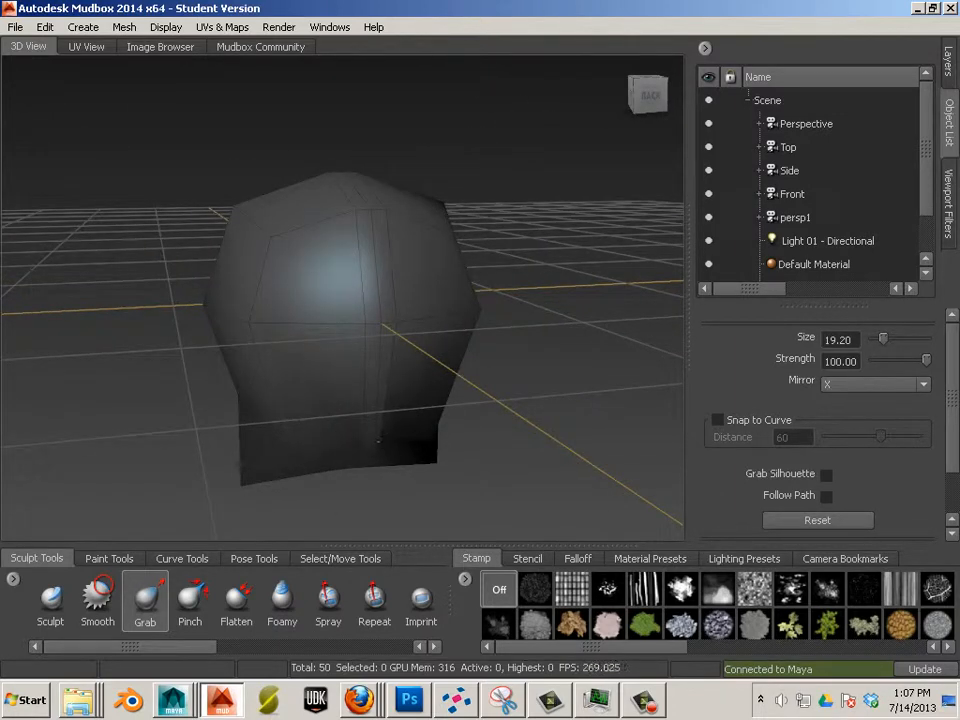
mouse_move(409, 432)
left_mouse_down()
mouse_move(423, 448)
mouse_move(420, 380)
mouse_move(395, 290)
left_mouse_up()
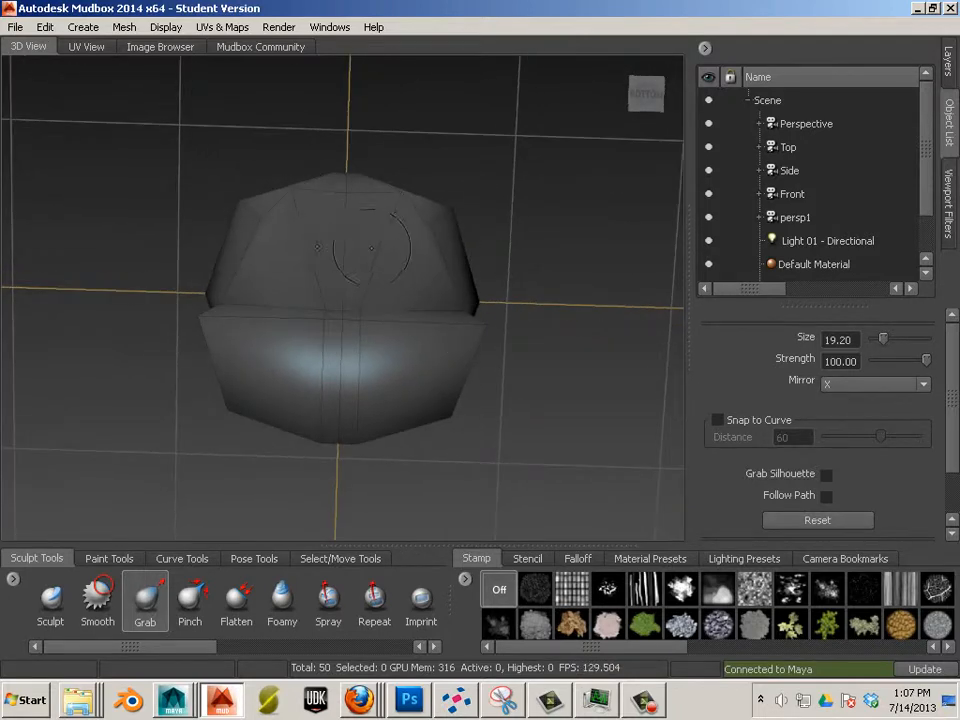
left_click_drag(366, 181, 350, 126)
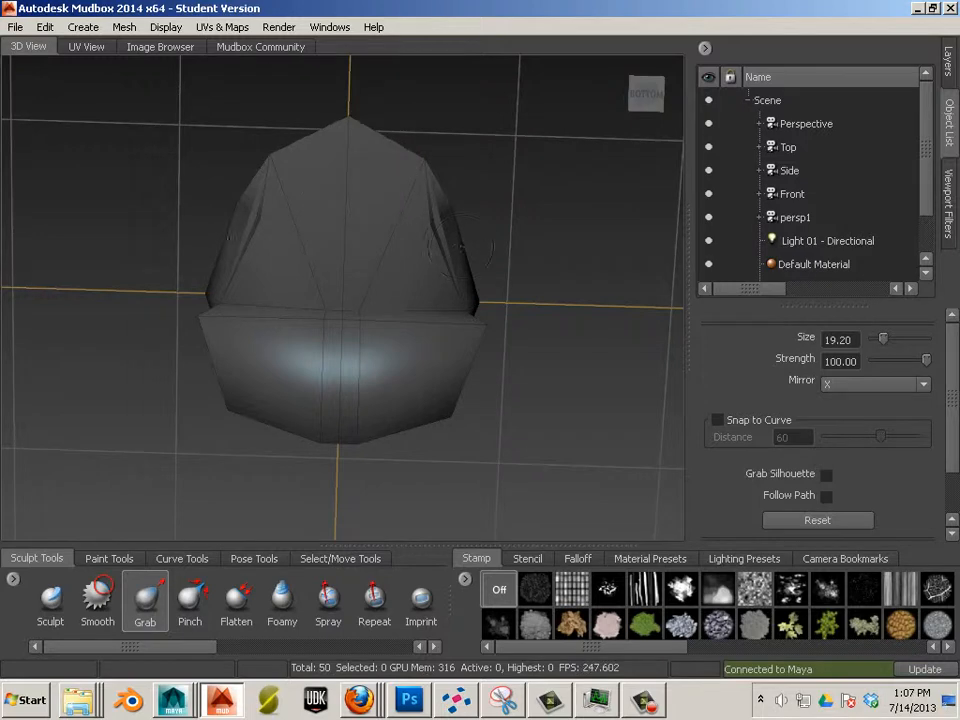
Enlarge the Grab brush to 82.24 and pull the face's forehead, front and chin outward in side view
left_click_drag(476, 226, 531, 312, "alt")
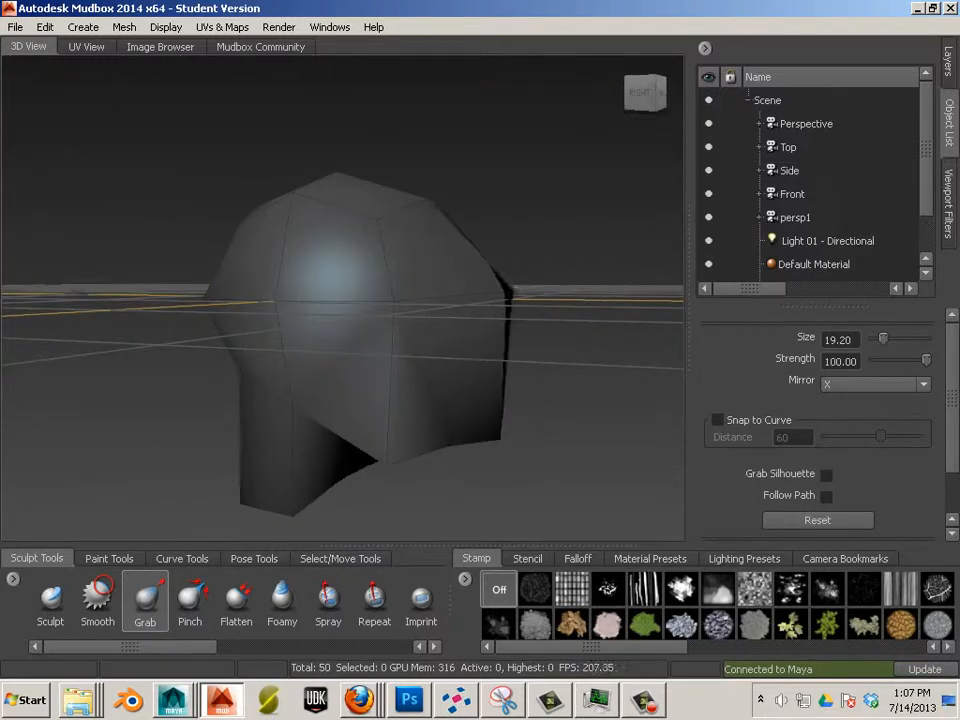
left_click_drag(378, 250, 423, 238, "alt")
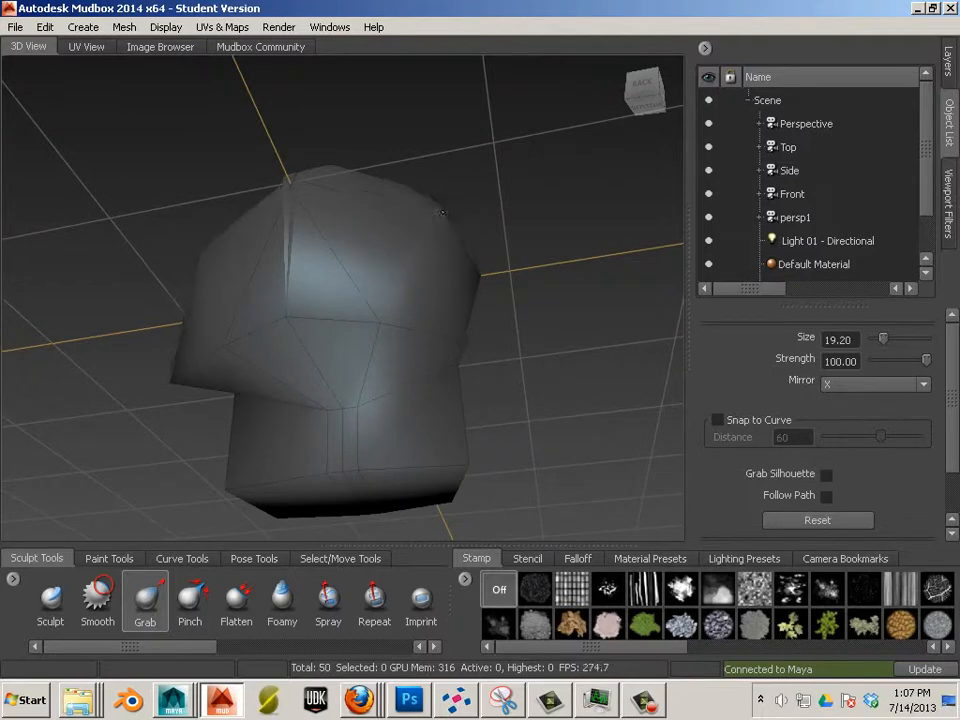
mouse_move(444, 196)
left_mouse_down("alt")
mouse_move(468, 361)
mouse_move(490, 368)
mouse_move(487, 378)
mouse_move(500, 301)
mouse_move(455, 298)
mouse_move(551, 265)
mouse_move(555, 276)
left_mouse_up("alt")
key("b")
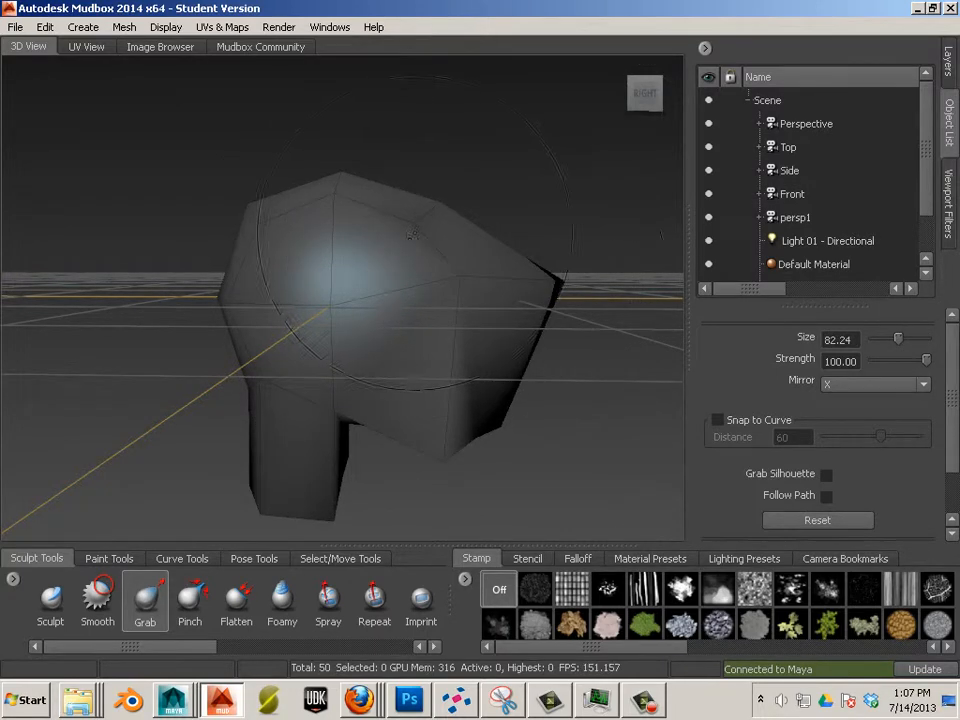
left_click_drag(258, 207, 268, 204)
mouse_move(428, 218)
left_mouse_down()
mouse_move(487, 208)
mouse_move(523, 169)
left_mouse_up()
mouse_move(560, 263)
left_mouse_down()
mouse_move(553, 279)
mouse_move(569, 279)
left_mouse_up()
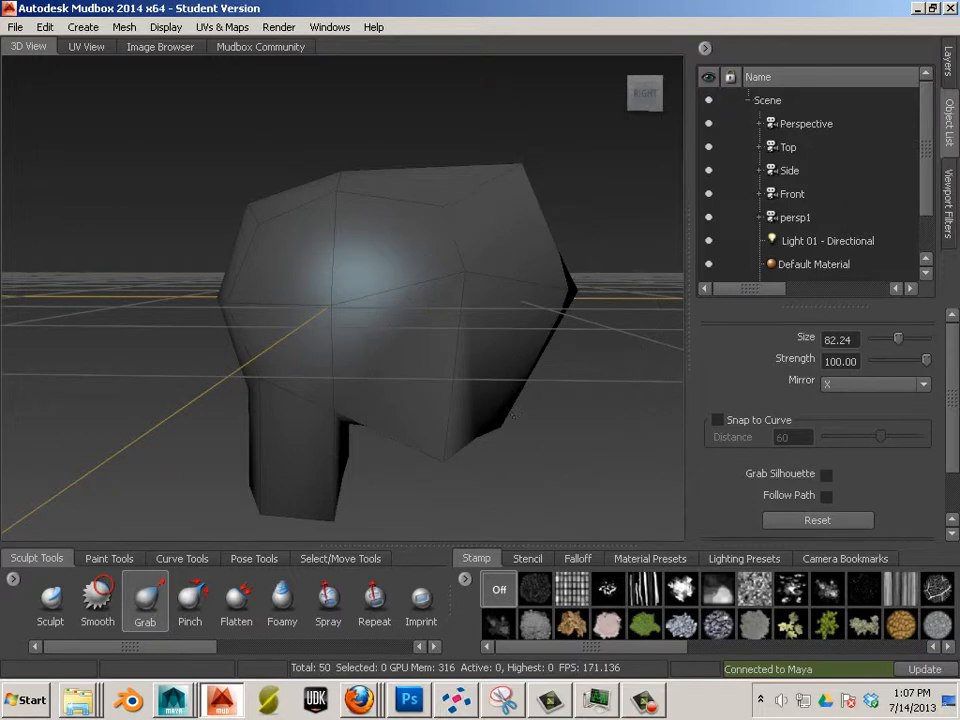
left_click_drag(537, 418, 566, 446)
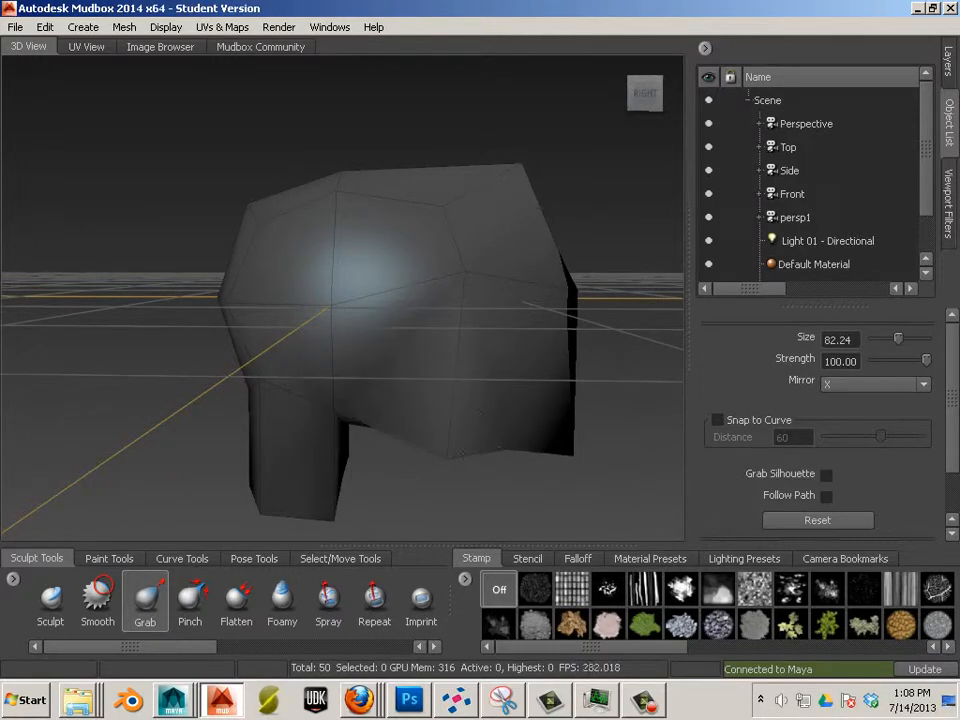
Smooth the pinched forehead and the pointed front of the face on the head mesh
left_click_drag(550, 497, 418, 425, "alt")
left_click_drag(495, 417, 478, 384, "alt")
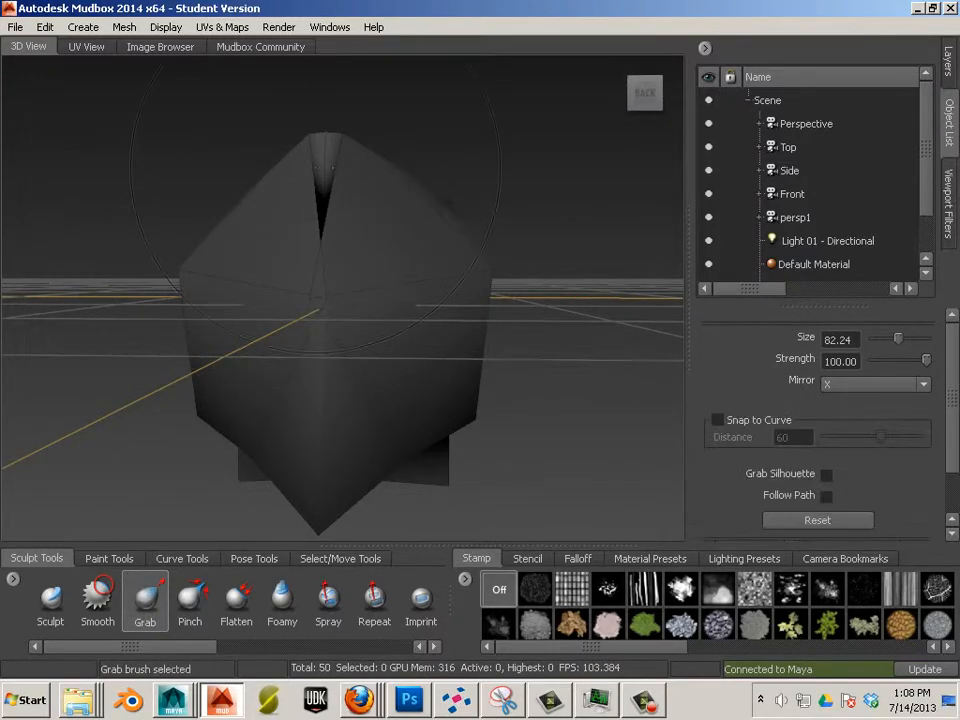
mouse_move(260, 215)
left_mouse_down("shift")
mouse_move(320, 262)
mouse_move(321, 311)
left_mouse_up("shift")
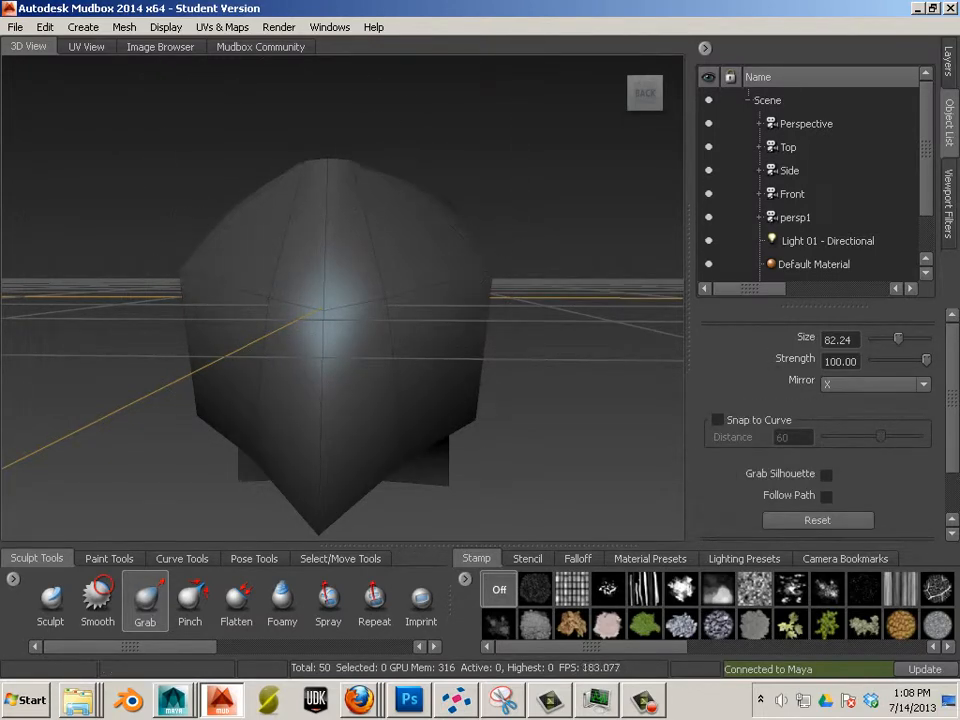
mouse_move(523, 251)
left_mouse_down("alt")
mouse_move(499, 331)
mouse_move(496, 318)
left_mouse_up("alt")
mouse_move(405, 230)
left_mouse_down("shift")
mouse_move(357, 192)
mouse_move(353, 226)
left_mouse_up("shift")
Pull the sides of the head slightly outward with Grab and smooth the lower face
left_click_drag(485, 278, 504, 283)
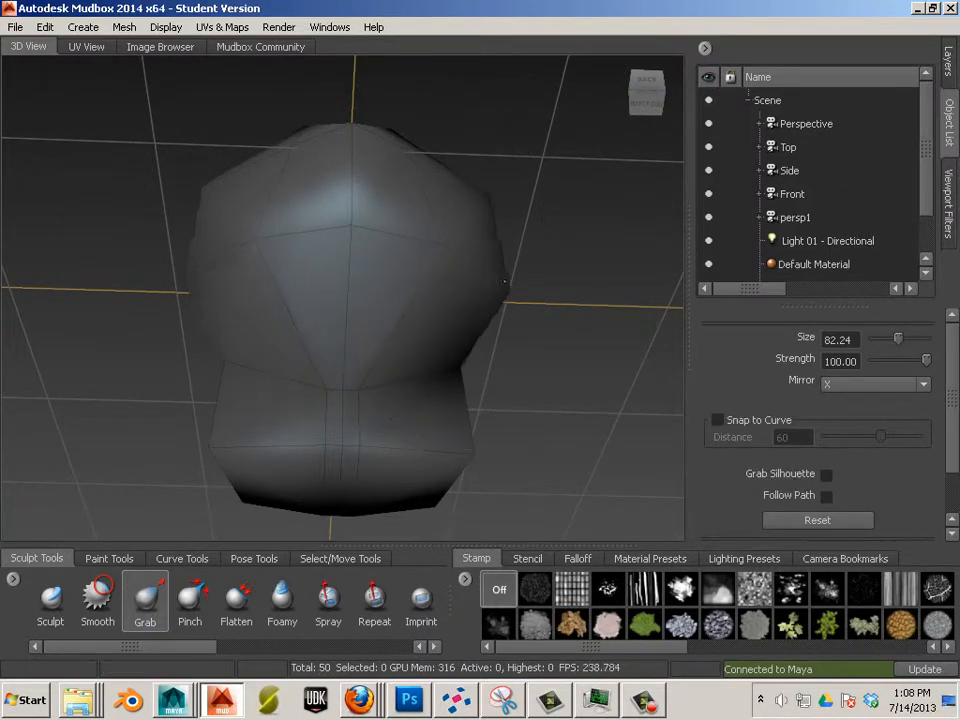
mouse_move(485, 198)
left_mouse_down()
mouse_move(510, 178)
mouse_move(517, 186)
mouse_move(531, 326)
mouse_move(325, 465)
left_mouse_up()
key("shift")
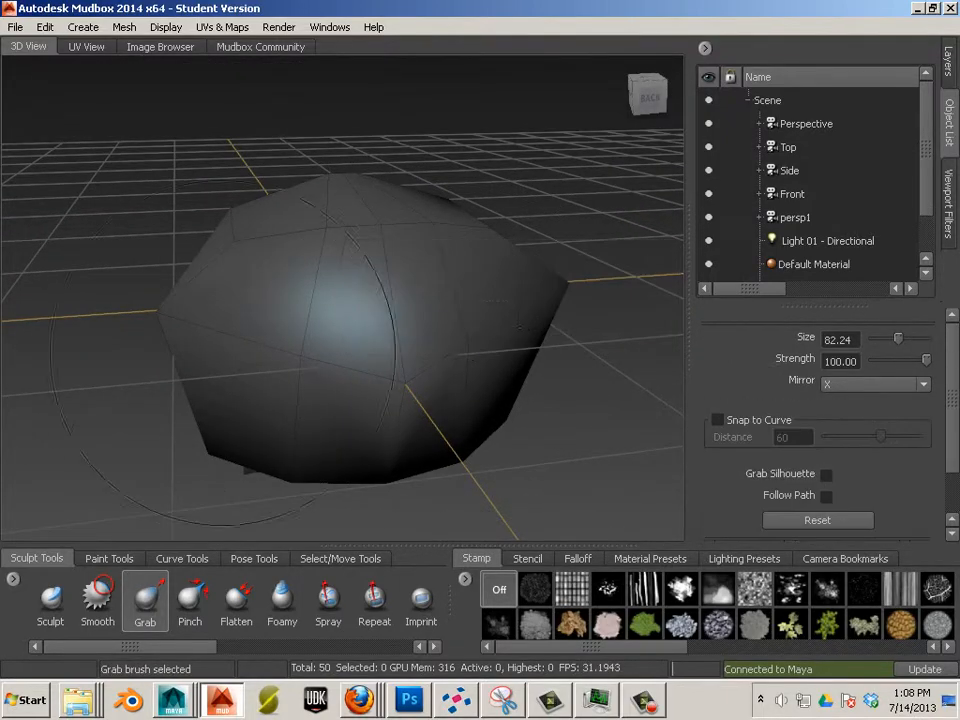
mouse_move(240, 340)
left_mouse_down("alt")
mouse_move(310, 243)
mouse_move(399, 209)
mouse_move(436, 215)
mouse_move(434, 240)
left_mouse_up("alt")
key("shift")
Grab the skull side and upper neck outward and stretch the base of the neck downward
left_click_drag(438, 294, 462, 297)
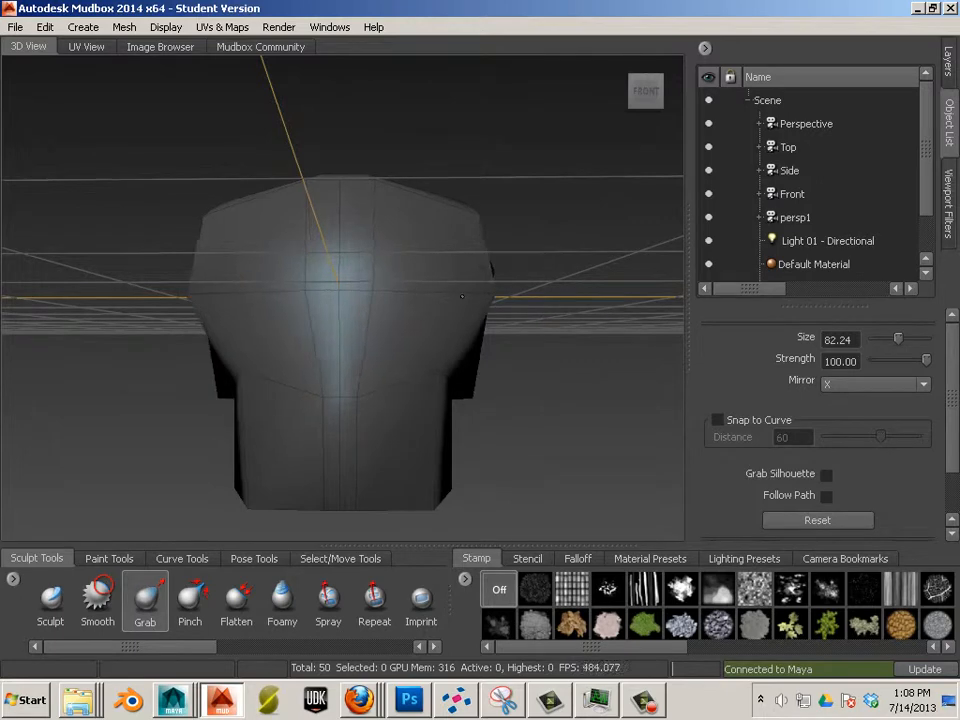
left_click_drag(436, 371, 458, 380)
left_click_drag(437, 502, 445, 540)
From underneath the head, pull the junction of neck and jaw outward and toward the chin
left_click_drag(534, 499, 452, 180, "alt")
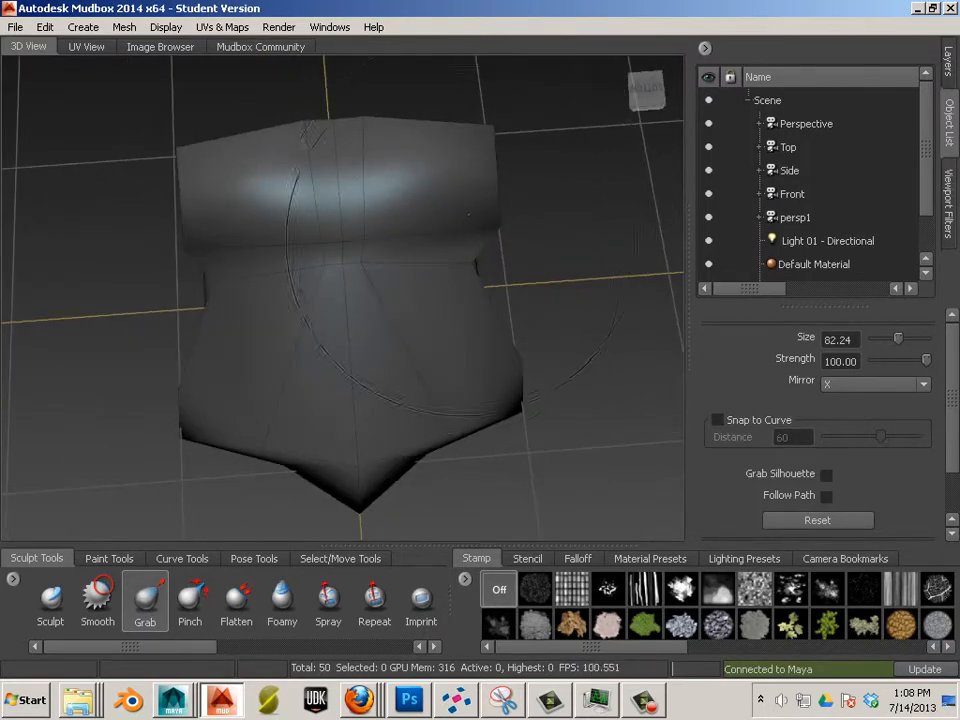
left_click_drag(468, 272, 502, 290)
mouse_move(392, 268)
left_mouse_down()
mouse_move(381, 289)
mouse_move(406, 357)
left_mouse_up()
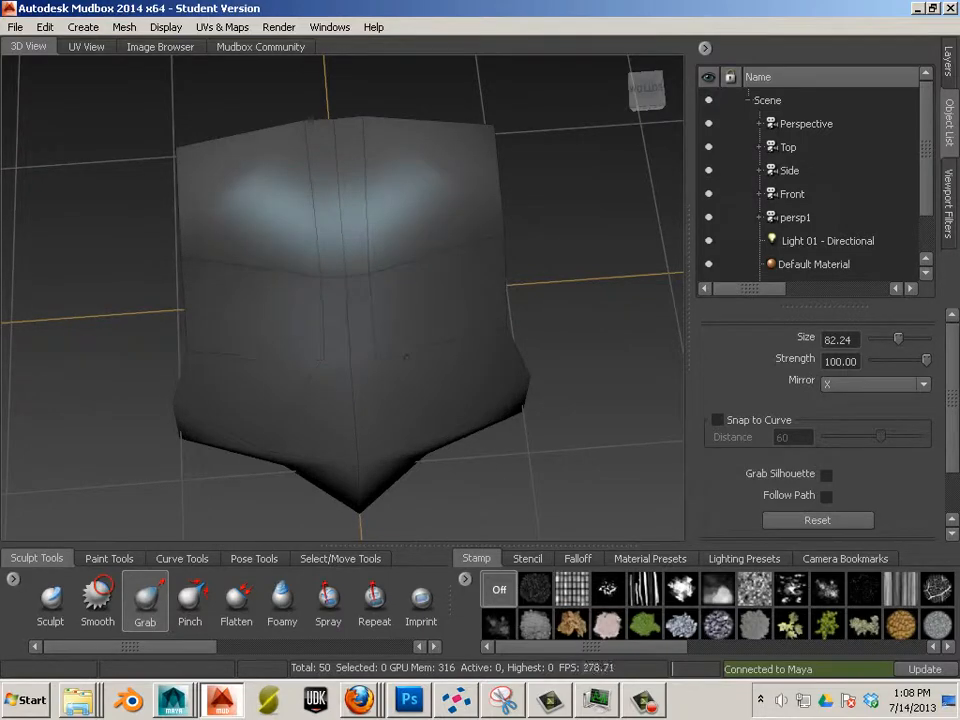
Adjust the upper side of the skull with the Grab brush and undo the last stroke on the face
left_click_drag(505, 270, 585, 200, "alt")
mouse_move(505, 330)
left_mouse_down("alt")
mouse_move(505, 302)
mouse_move(478, 292)
left_mouse_up("alt")
left_click_drag(478, 212, 470, 219)
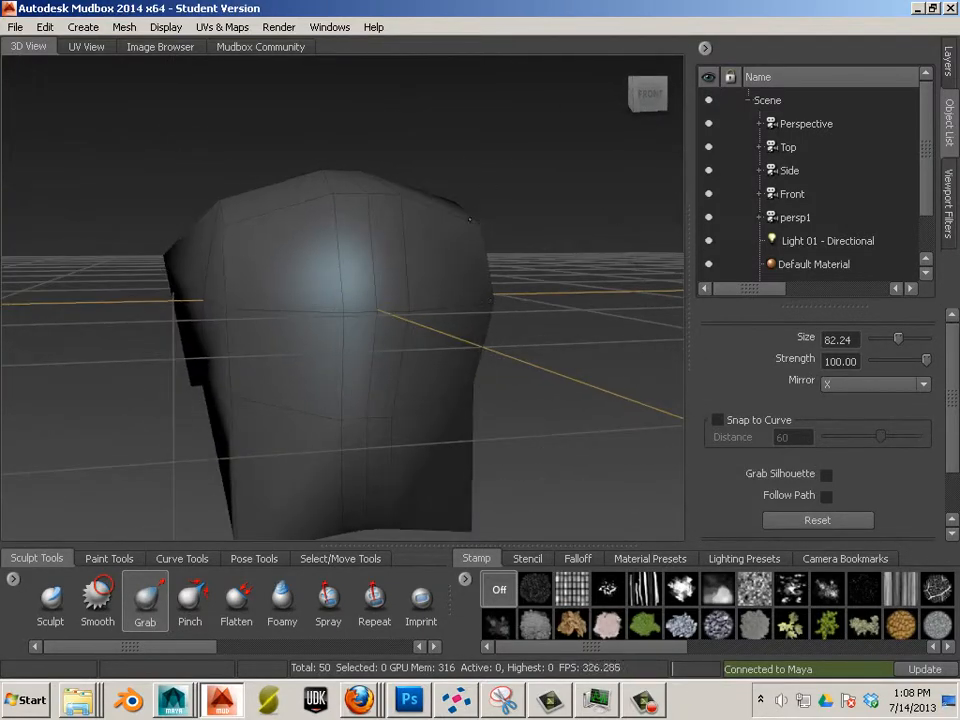
left_click_drag(352, 222, 271, 251, "alt")
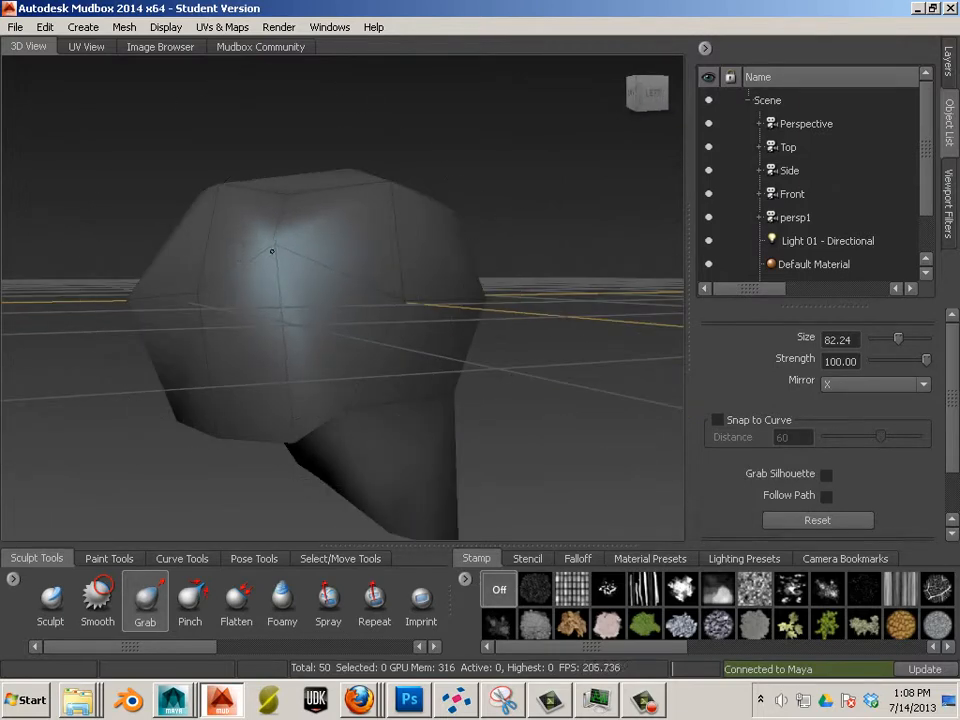
left_click_drag(141, 325, 241, 334, "alt")
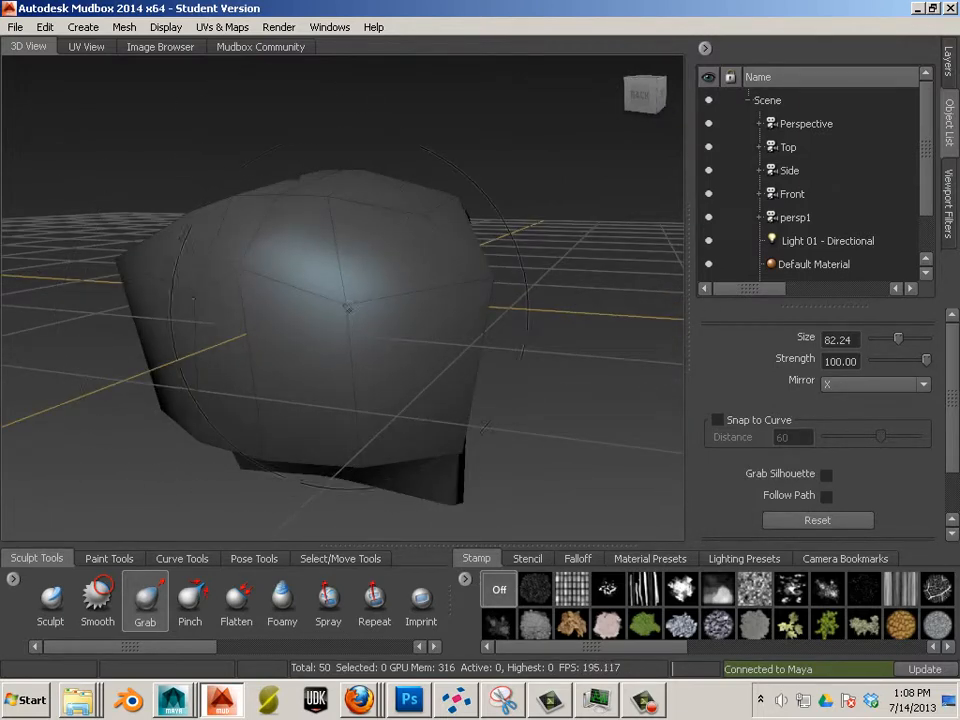
key("ctrl+z")
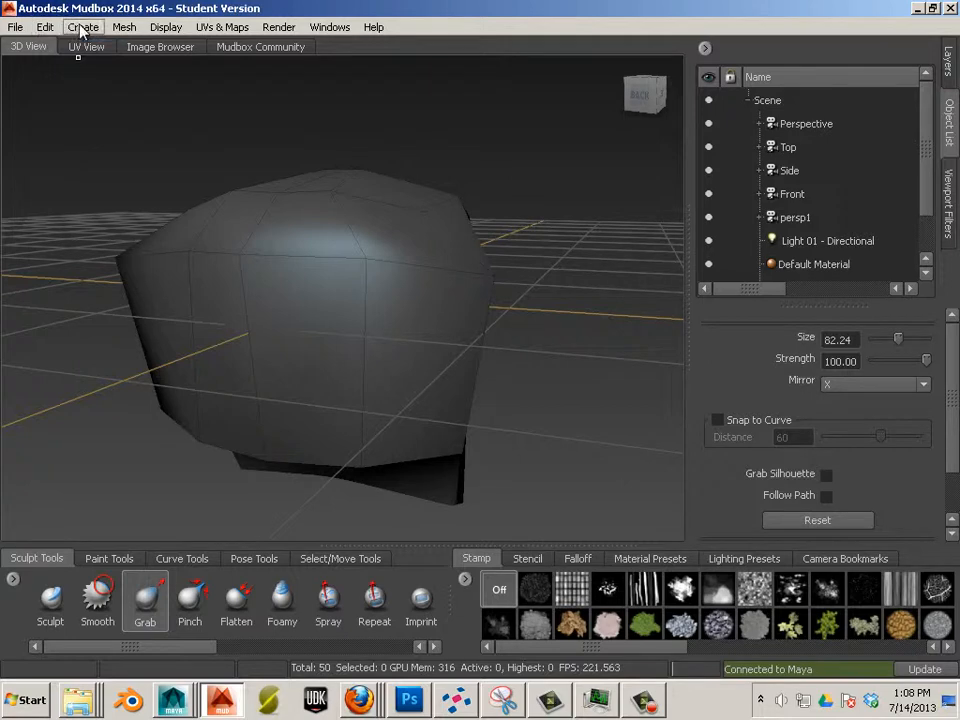
Start a new scene with a cube mesh, discarding the sculpted head without saving
left_click(16, 27)
left_click(30, 43)
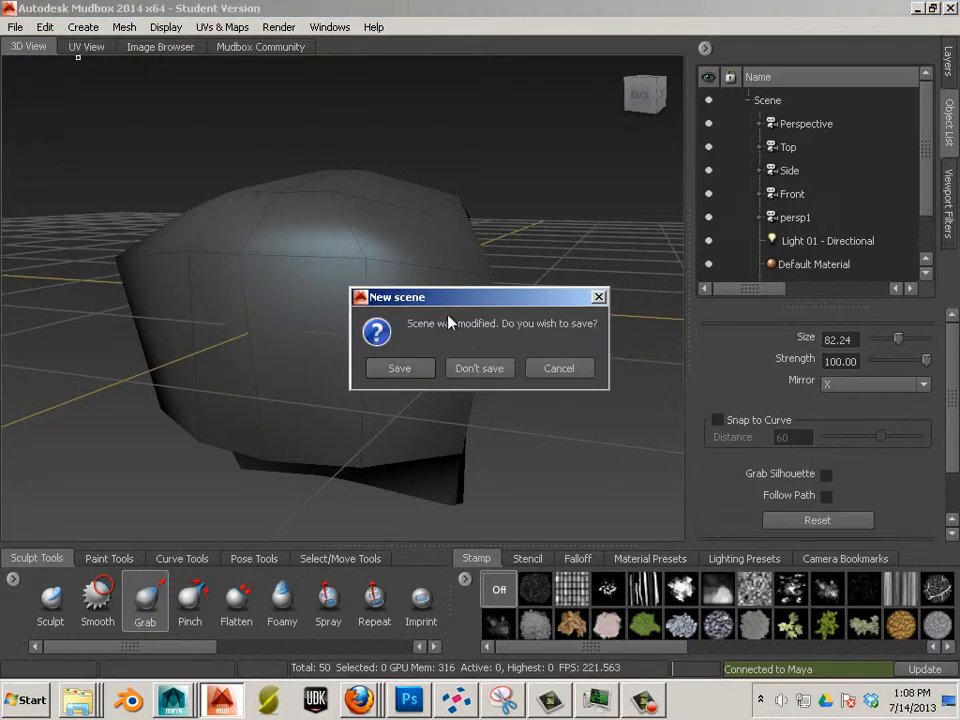
left_click(456, 367)
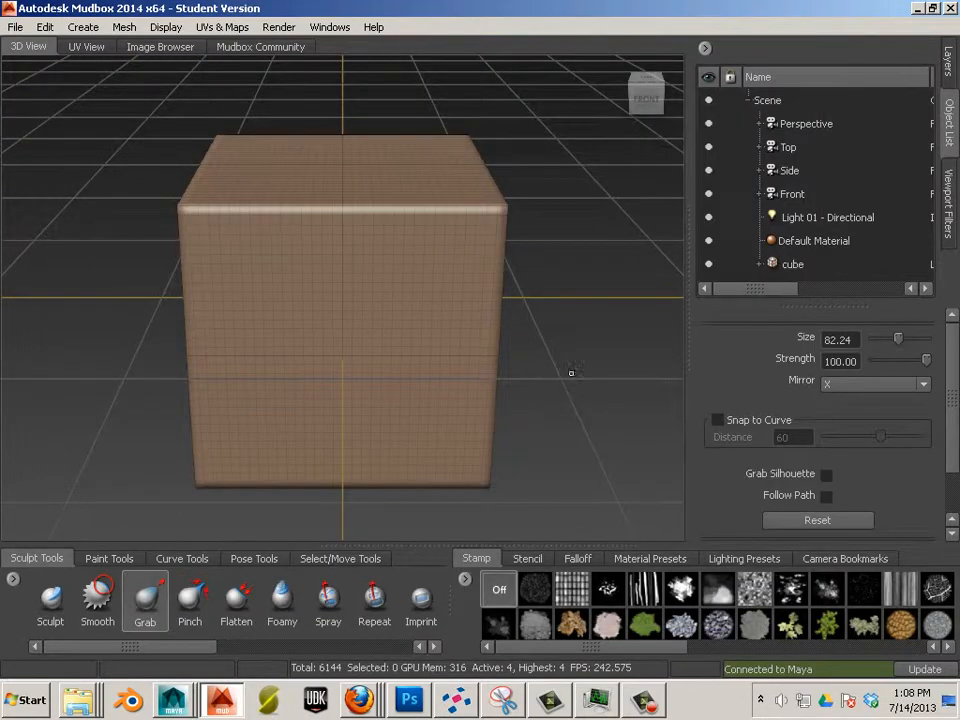
left_click_drag(571, 373, 550, 335, "alt")
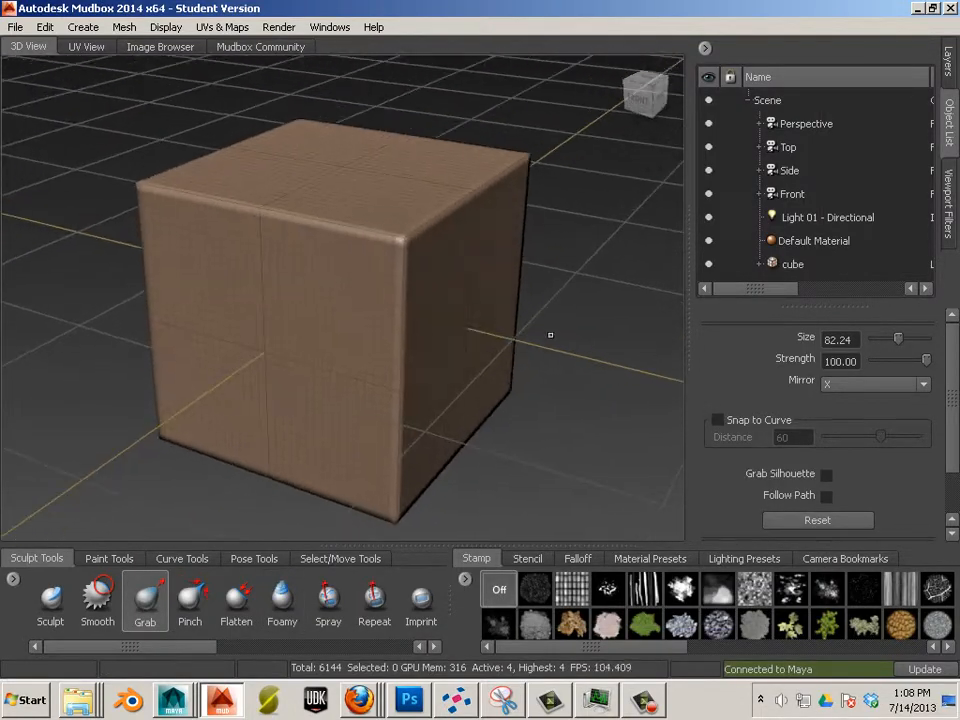
Reduce the Grab brush size to 23.23 and turn its mirroring off
scroll(490, 293, "down", 3)
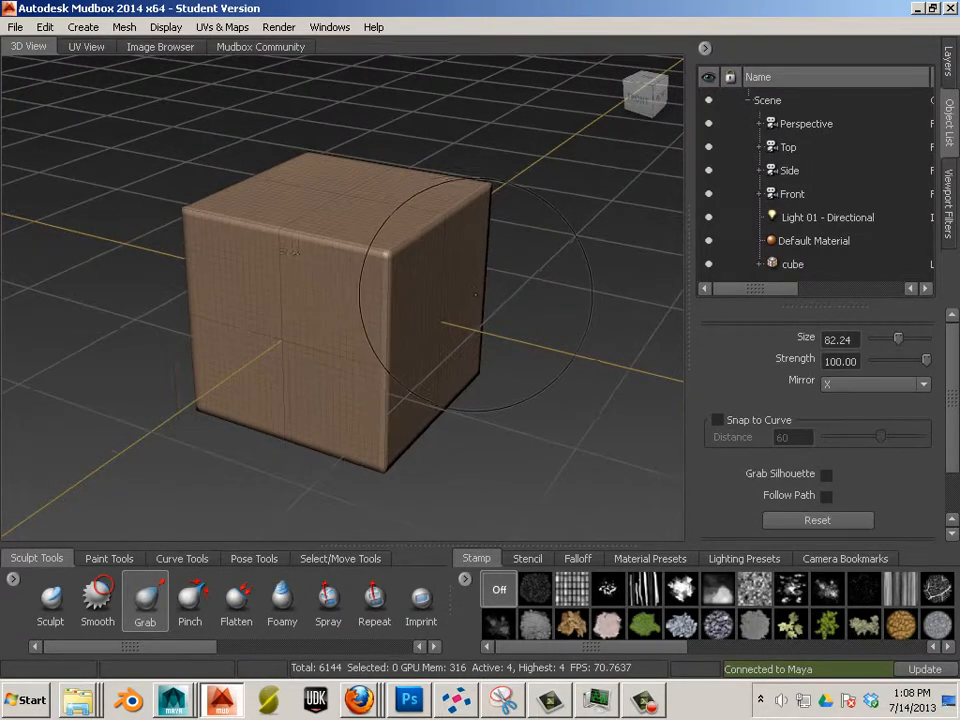
middle_click_drag(471, 305, 490, 351, "alt")
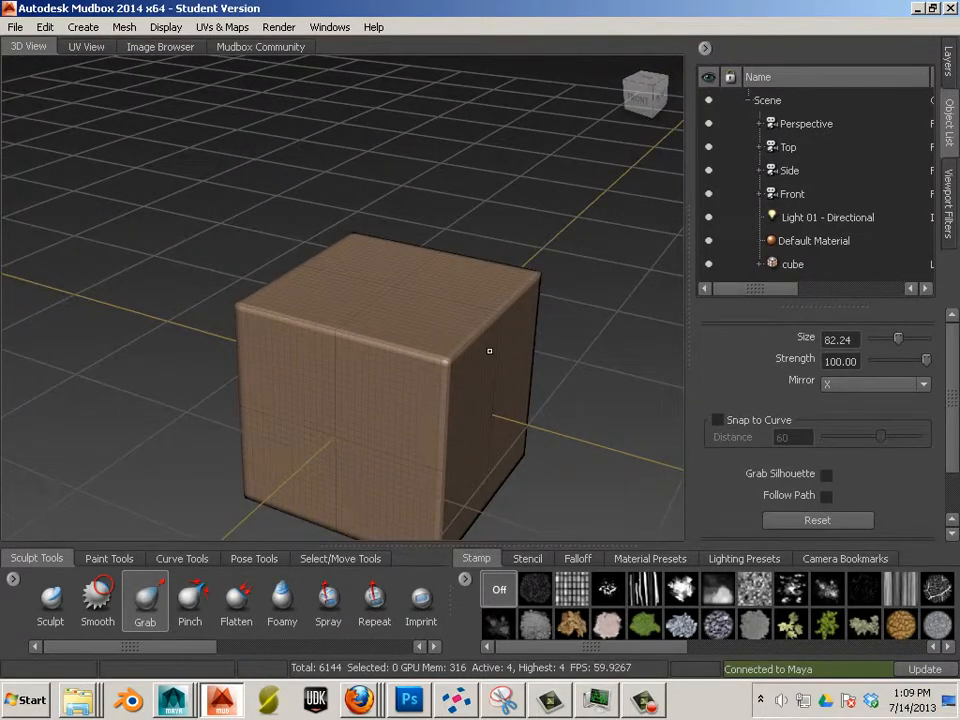
key("b")
left_click_drag(390, 290, 335, 290)
left_click(849, 386)
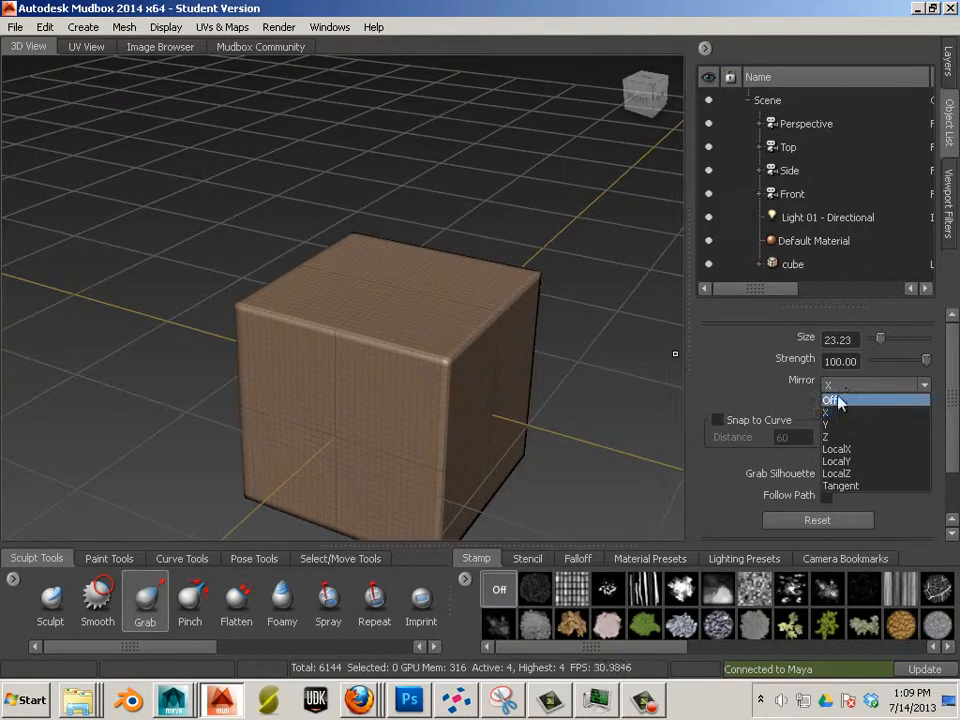
left_click(838, 399)
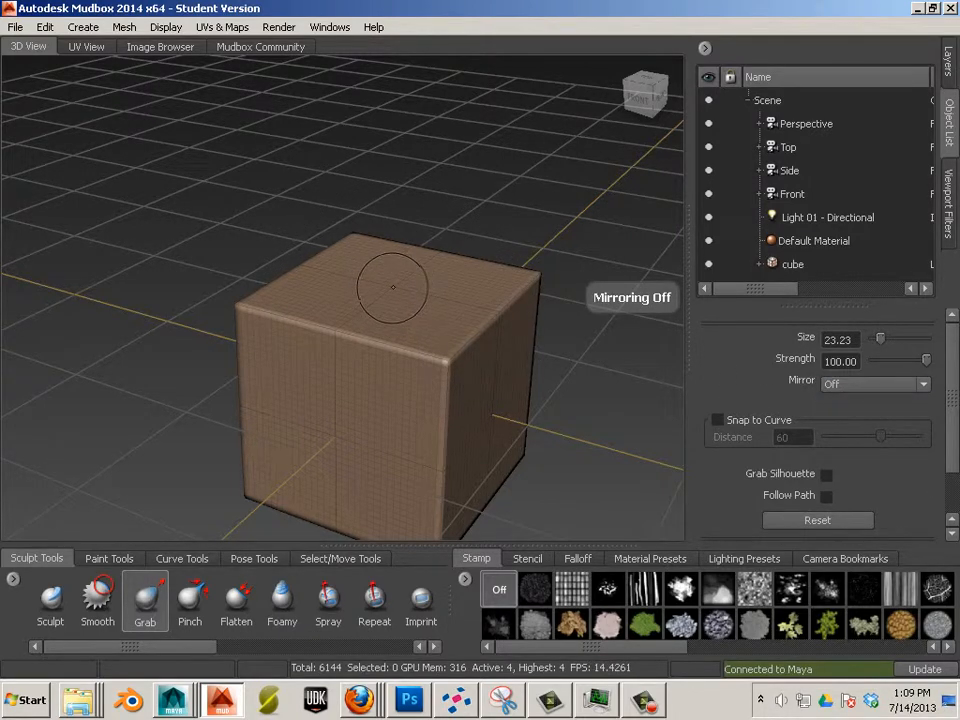
Try pulling tall spikes up from the cube's top face, undoing each stroke after checking it from another angle
mouse_move(392, 287)
left_mouse_down()
mouse_move(395, 45)
mouse_move(395, 140)
left_mouse_up()
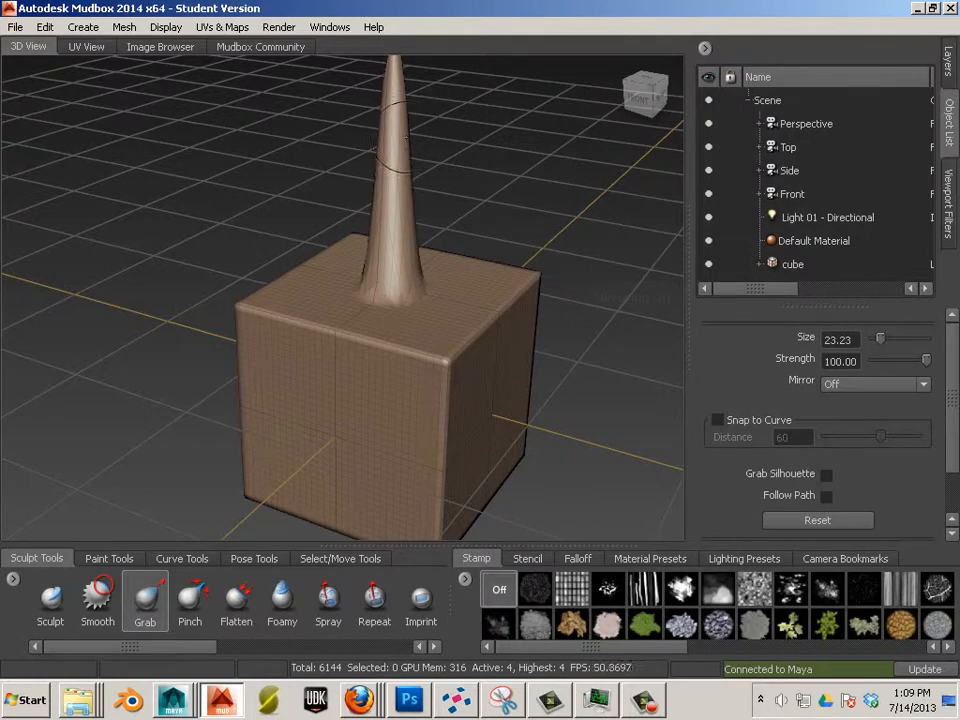
mouse_move(400, 210)
left_mouse_down("alt")
mouse_move(420, 260)
mouse_move(373, 172)
mouse_move(362, 184)
left_mouse_up("alt")
key("ctrl+z")
mouse_move(326, 302)
left_mouse_down()
mouse_move(311, 219)
mouse_move(332, 46)
left_mouse_up()
mouse_move(379, 86)
left_mouse_down("alt")
mouse_move(384, 203)
mouse_move(295, 250)
mouse_move(279, 34)
mouse_move(279, 58)
left_mouse_up("alt")
key("ctrl+z")
left_click_drag(401, 247, 344, 209, "alt")
key("ctrl+z")
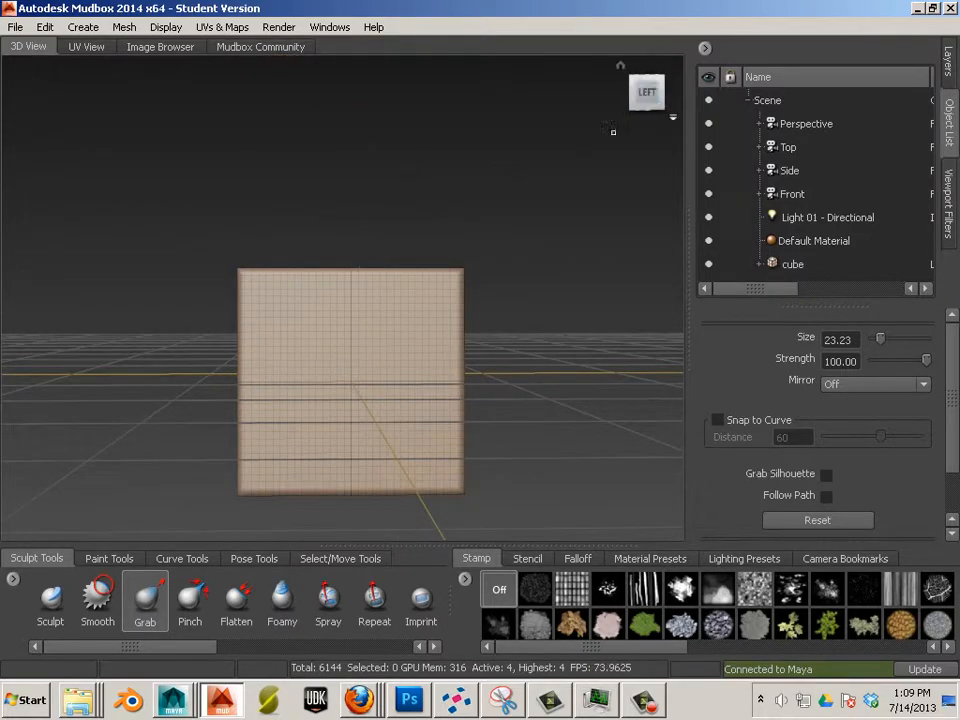
Switch the viewport to orthographic projection and pull a tall spike up from the cube's top face with the Grab brush
left_click(673, 118)
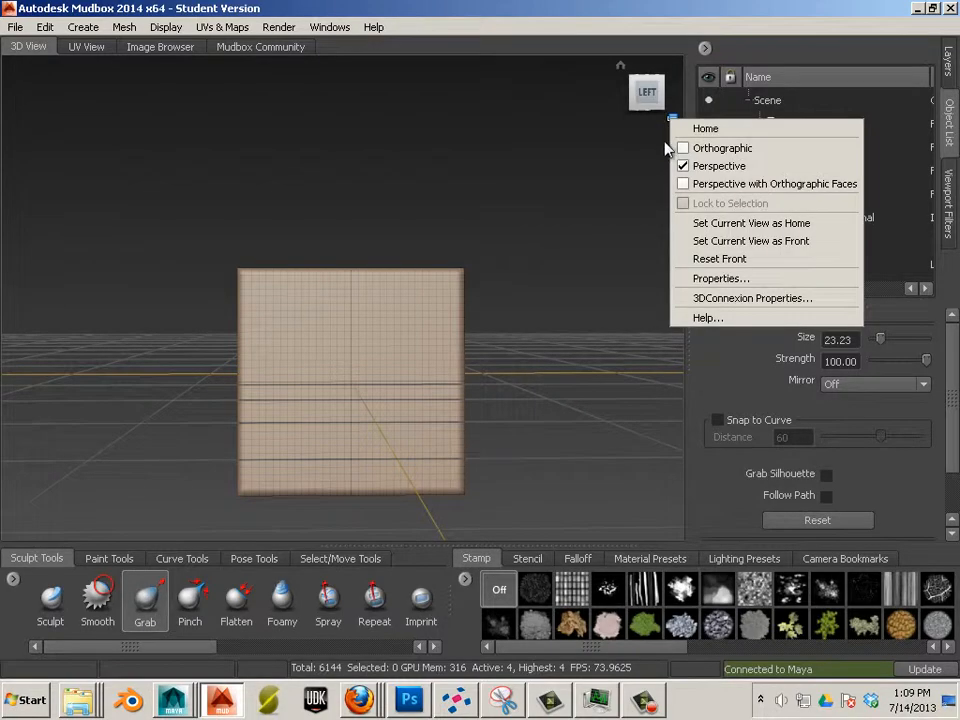
left_click(680, 148)
left_click_drag(529, 242, 390, 55, "alt")
mouse_move(554, 167)
left_mouse_down("alt")
mouse_move(601, 162)
mouse_move(542, 184)
mouse_move(563, 175)
mouse_move(557, 189)
left_mouse_up("alt")
key("ctrl+z")
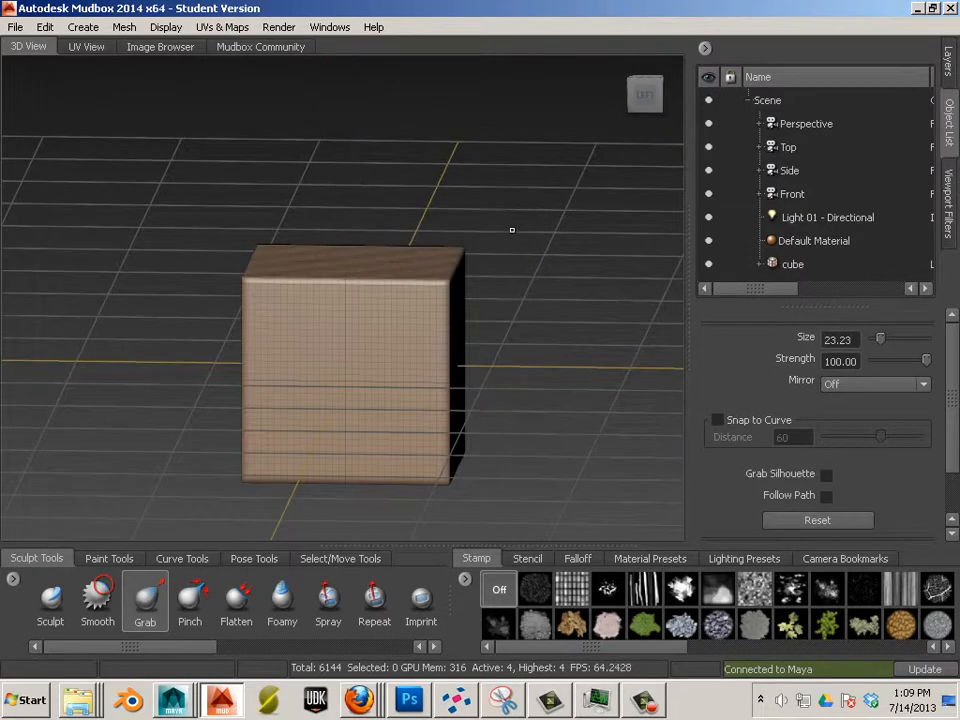
mouse_move(346, 182)
left_mouse_down()
mouse_move(367, 80)
mouse_move(356, 57)
left_mouse_up()
mouse_move(433, 206)
left_mouse_down("alt")
mouse_move(375, 165)
mouse_move(554, 256)
left_mouse_up("alt")
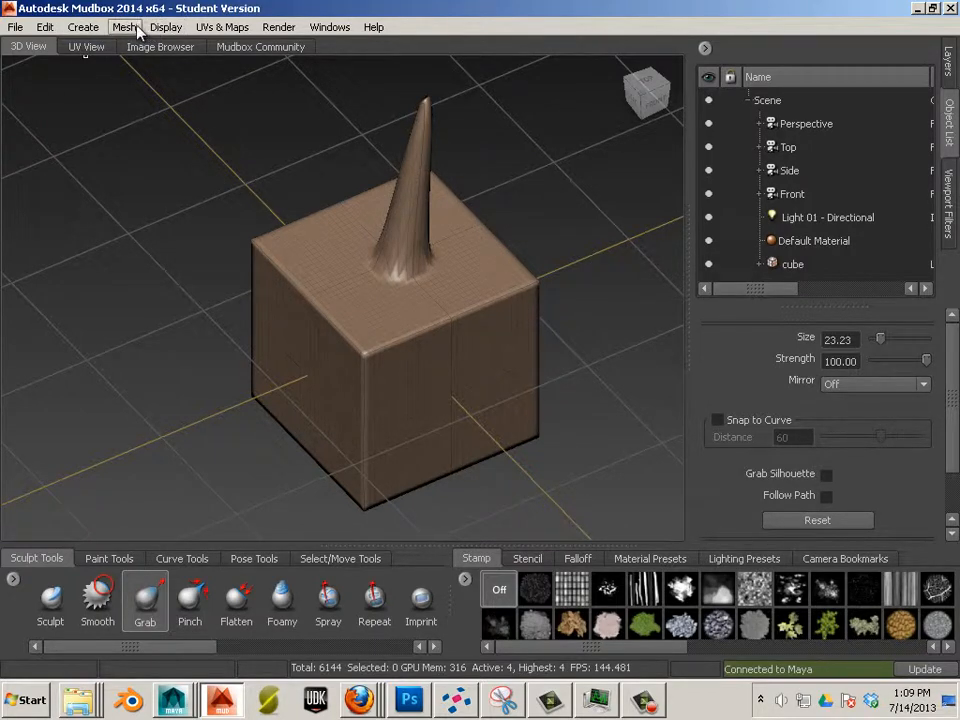
Retopologize the spiked cube as a new operation with target base face count 3000, face uniformity 1.00 and sculpted detail transferred
left_click(166, 28)
mouse_move(200, 30)
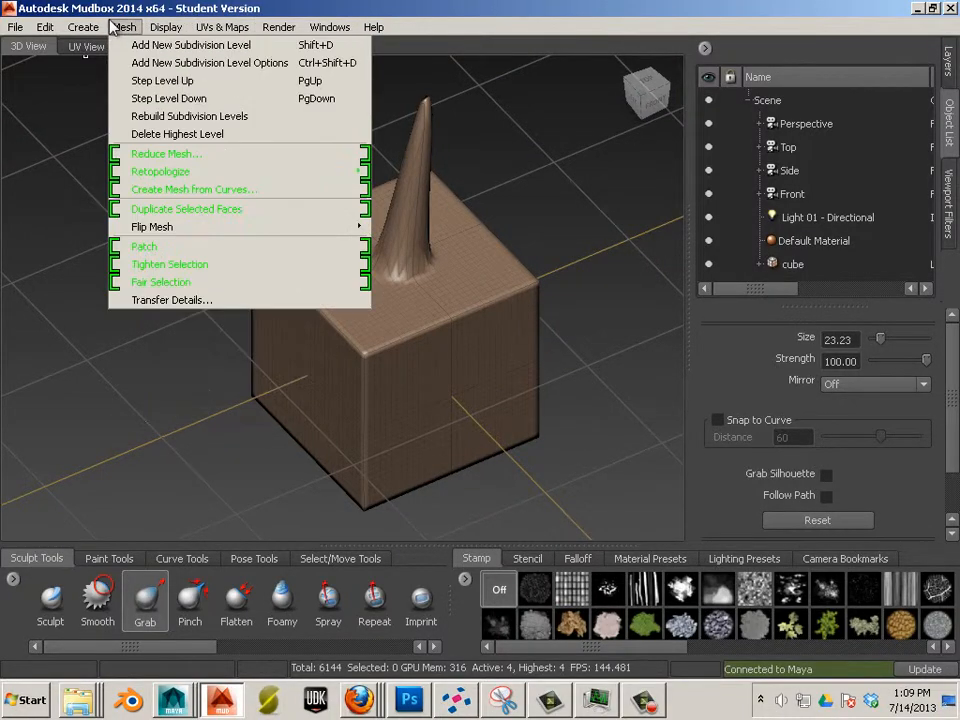
mouse_move(124, 28)
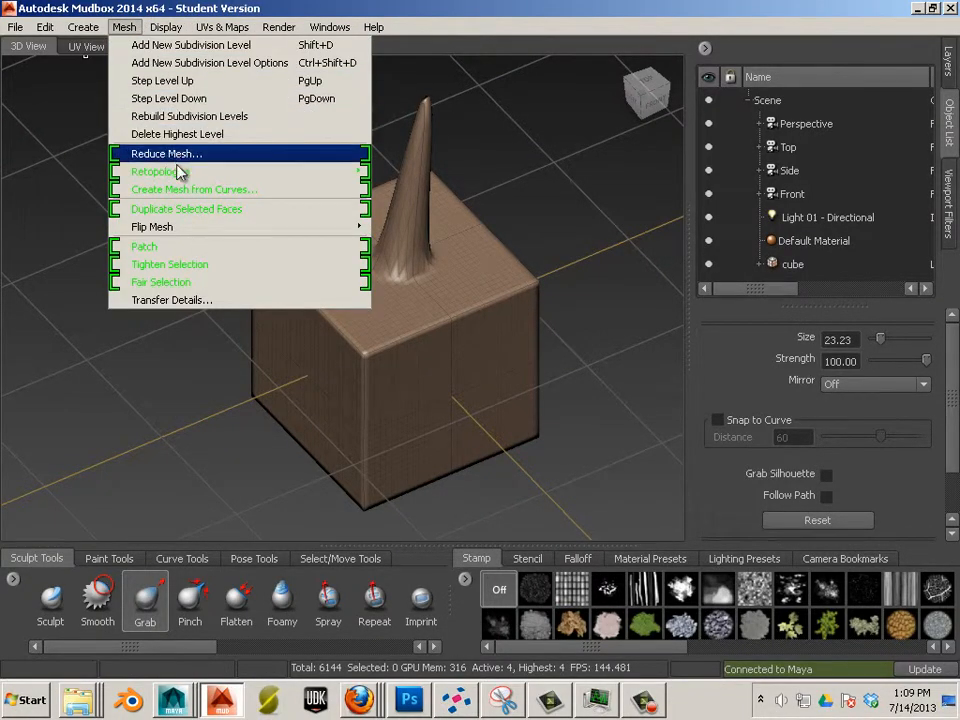
mouse_move(182, 176)
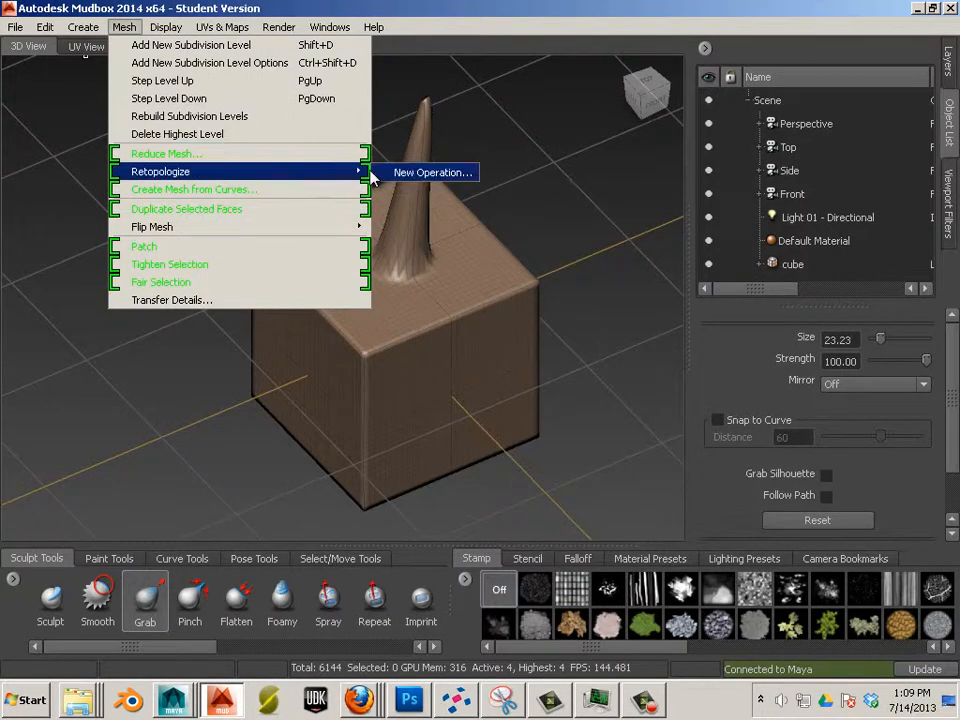
left_click(410, 174)
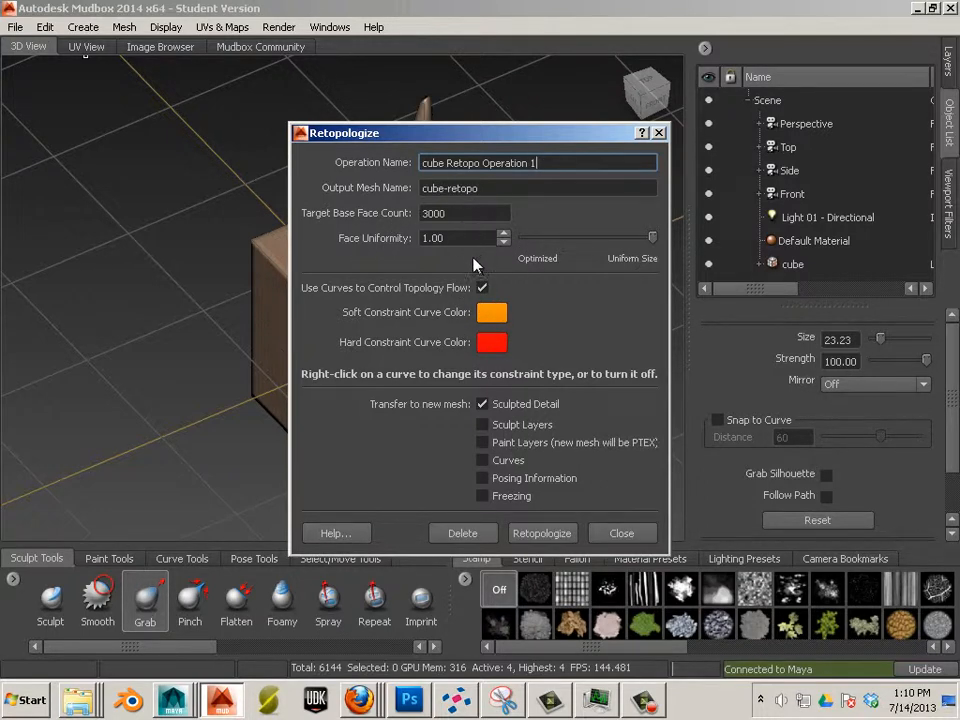
left_click(540, 536)
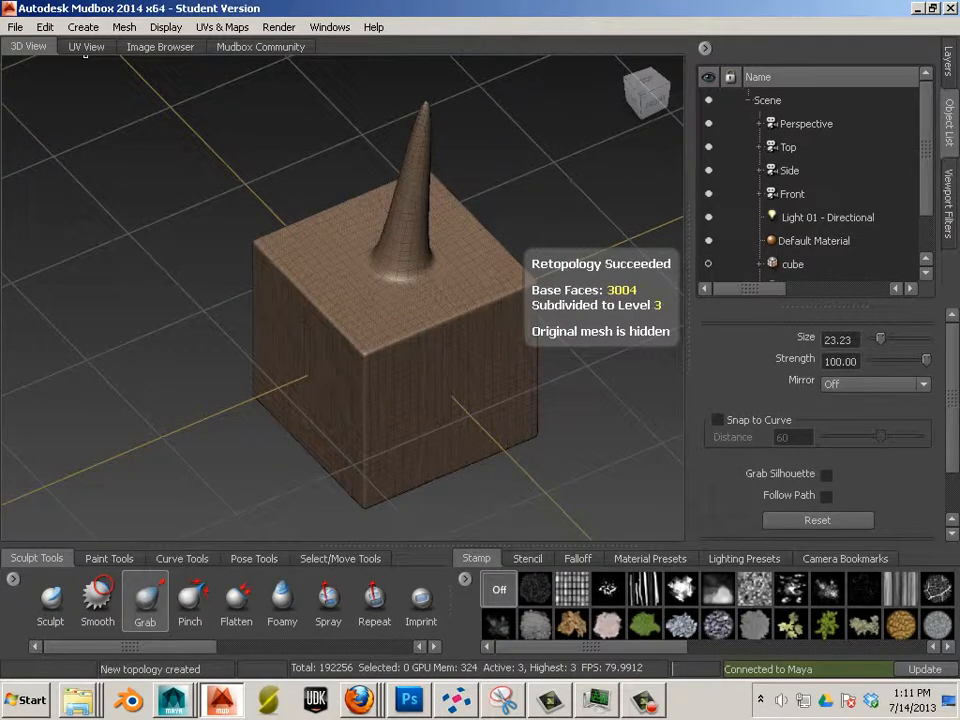
Examine the new mesh topology along the spike and around its base on the cube's top face
scroll(225, 212, "up", 3)
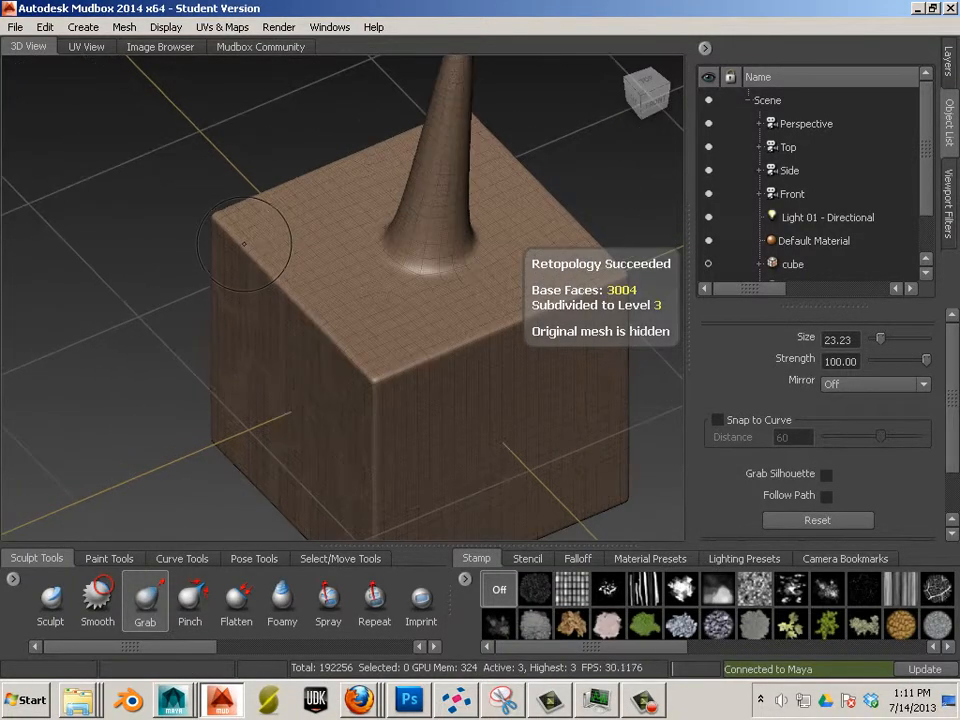
middle_click_drag(232, 212, 193, 306, "alt")
scroll(200, 310, "up", 2)
scroll(363, 393, "up", 3)
left_click_drag(363, 393, 353, 353, "alt")
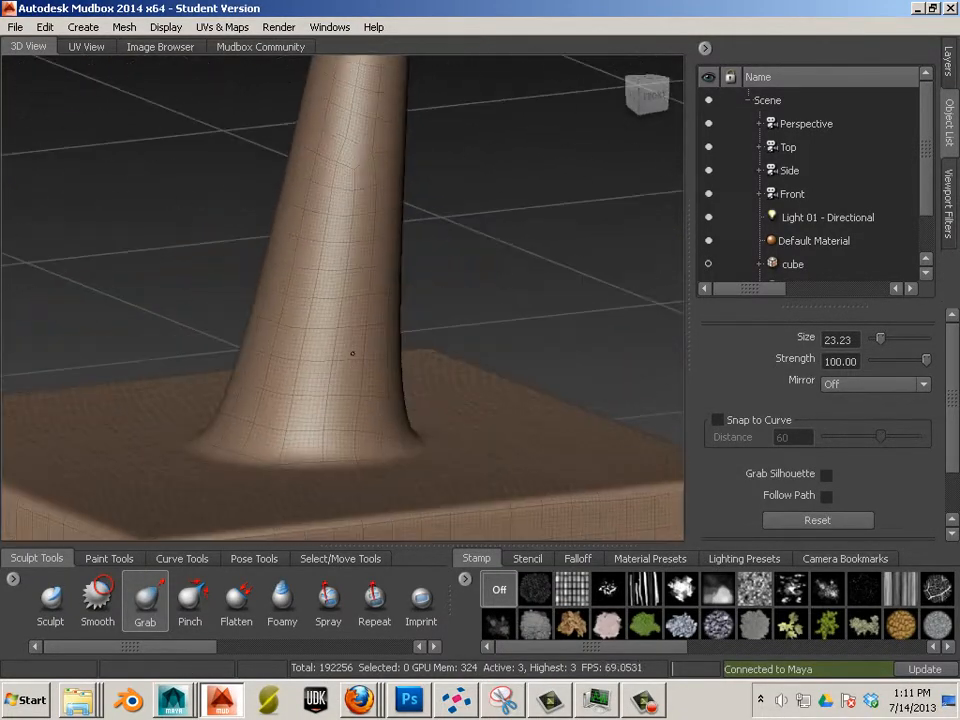
middle_click_drag(333, 393, 375, 298, "alt")
left_click_drag(375, 298, 366, 315, "alt")
scroll(366, 315, "up", 4)
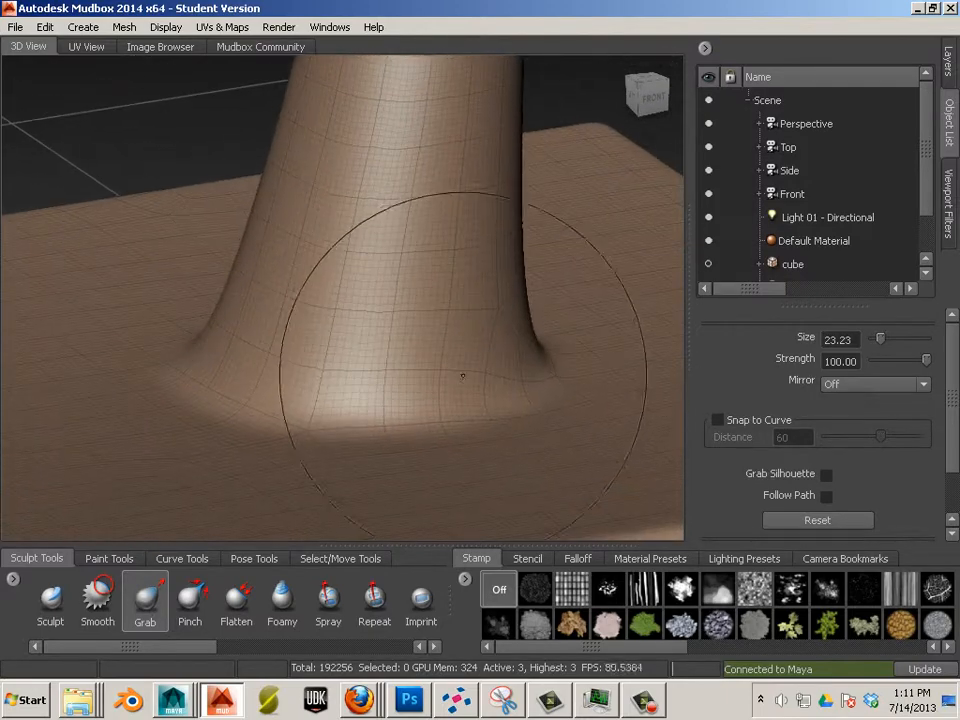
scroll(461, 386, "down", 8)
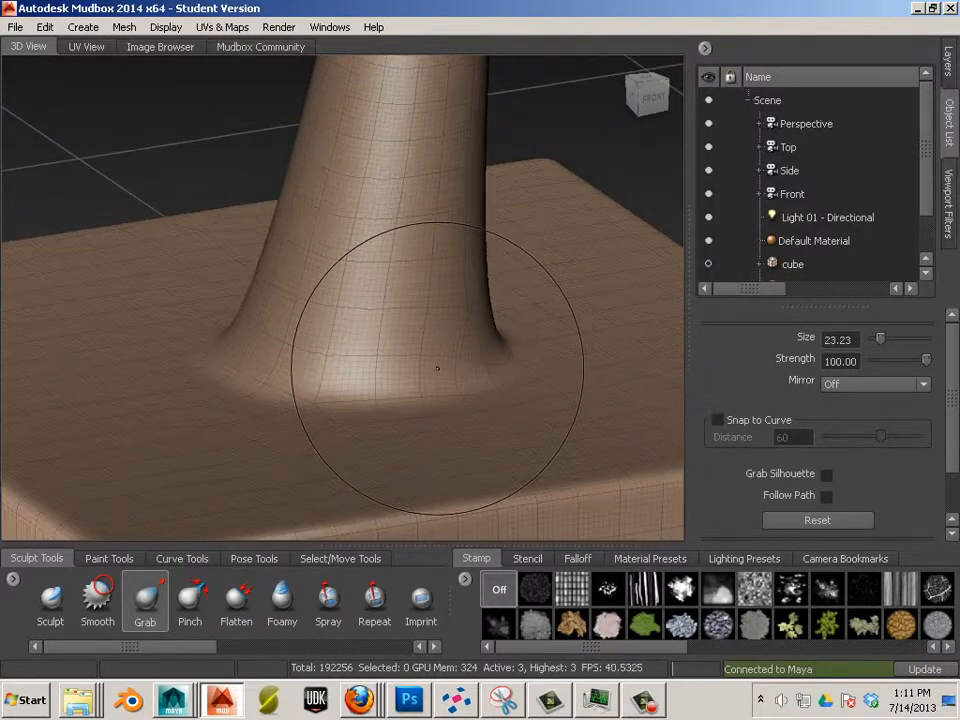
left_click_drag(381, 326, 367, 390, "alt")
scroll(347, 388, "down", 6)
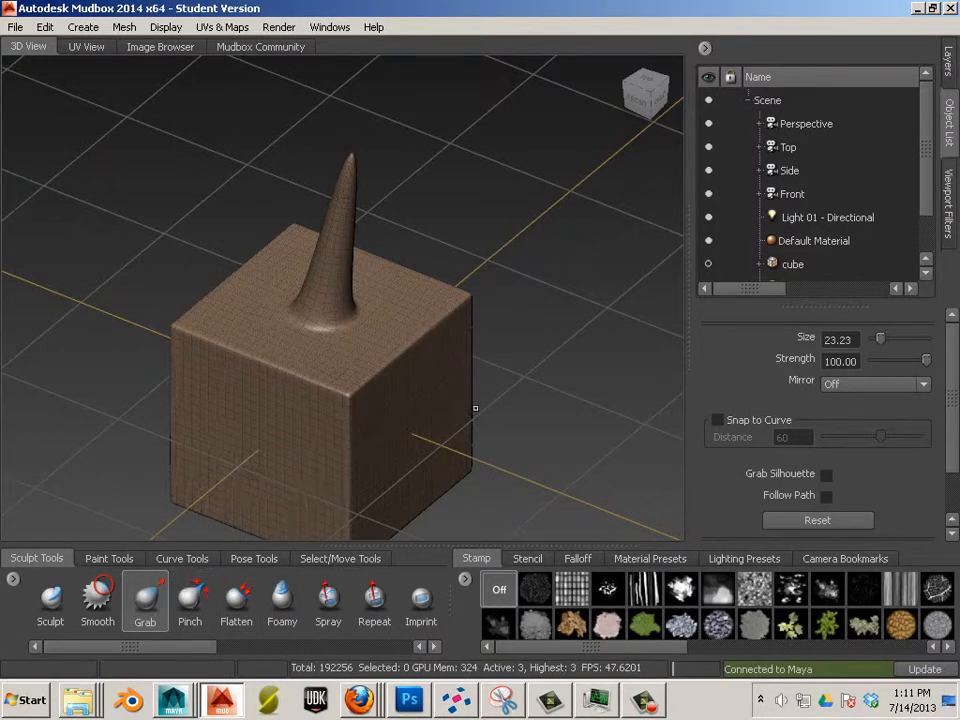
From the front view, add two new subdivision levels to the retopologized mesh, up to level 5
left_click(636, 97)
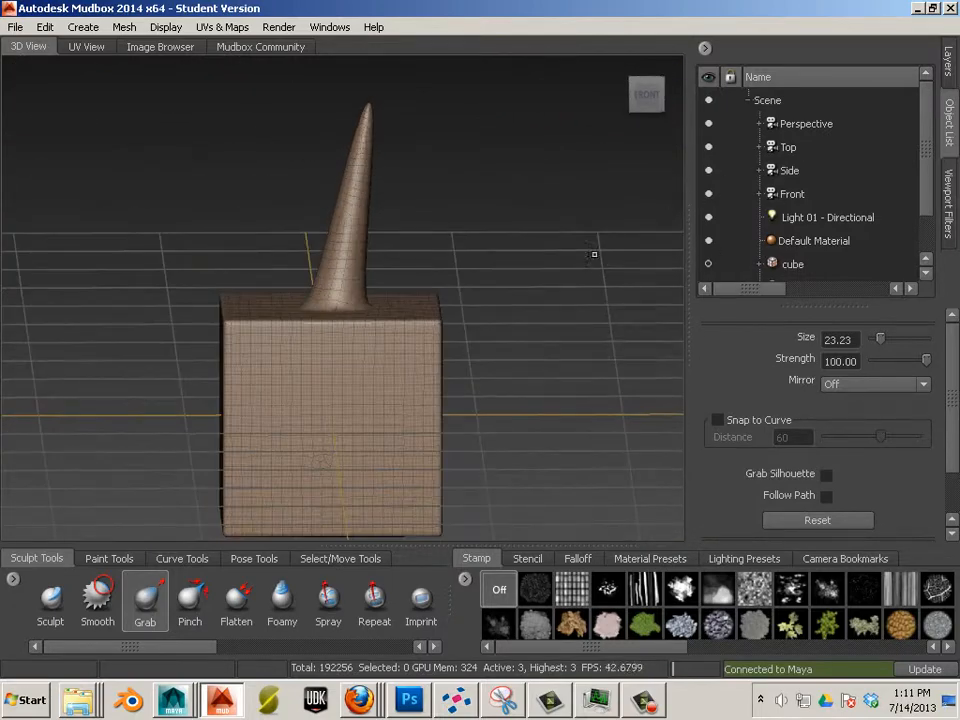
left_click(431, 397)
key("shift+d")
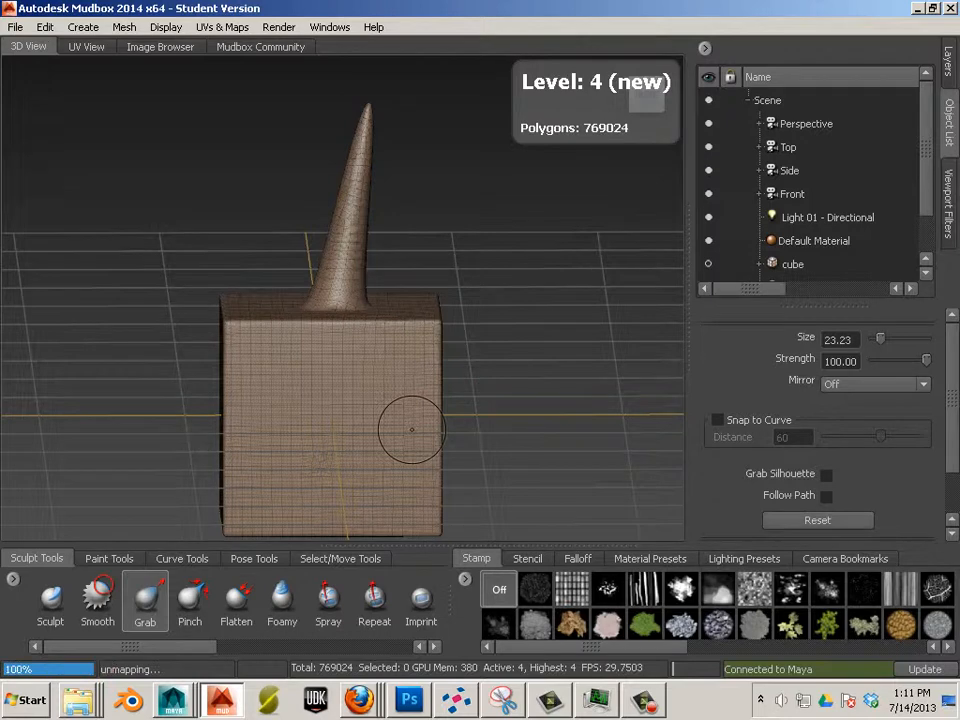
key("shift+d")
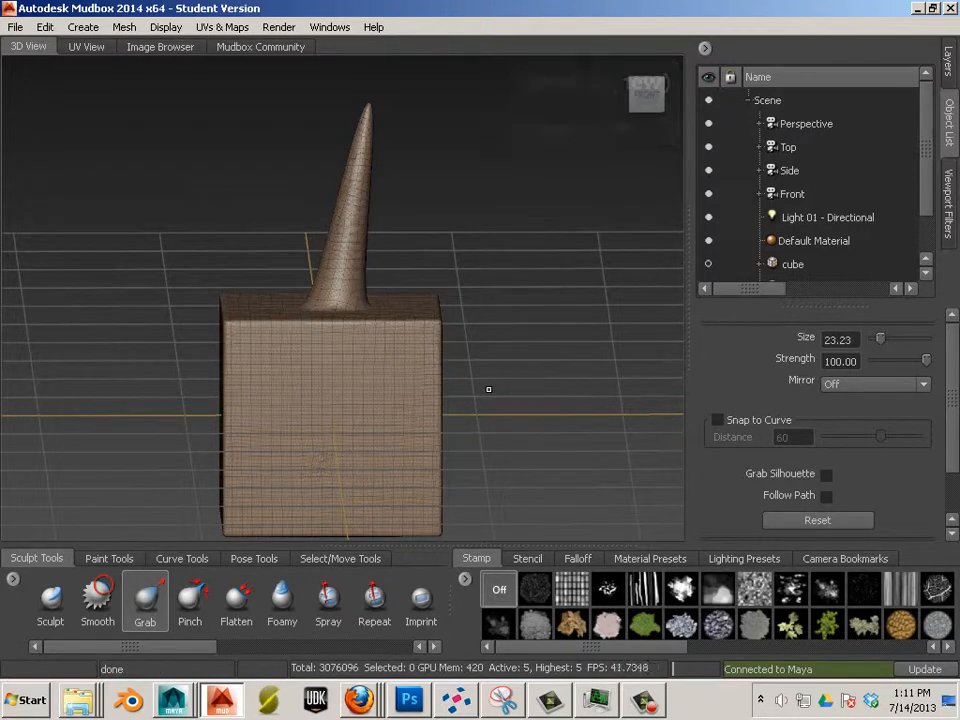
Turn off the wireframe display on the subdivided mesh
scroll(439, 407, "up", 10)
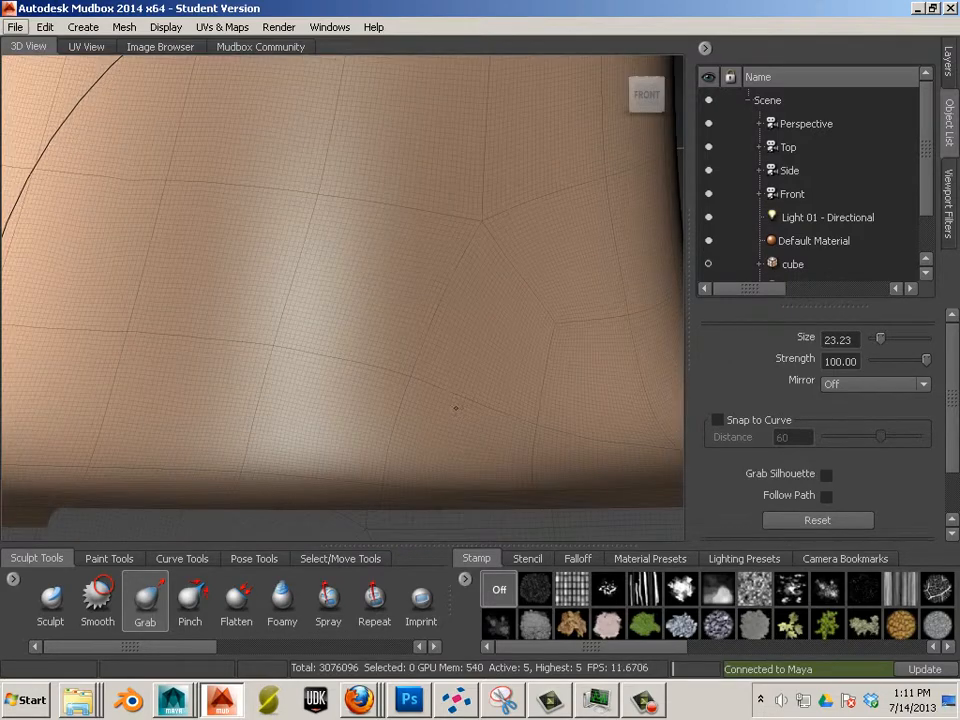
left_click(124, 27)
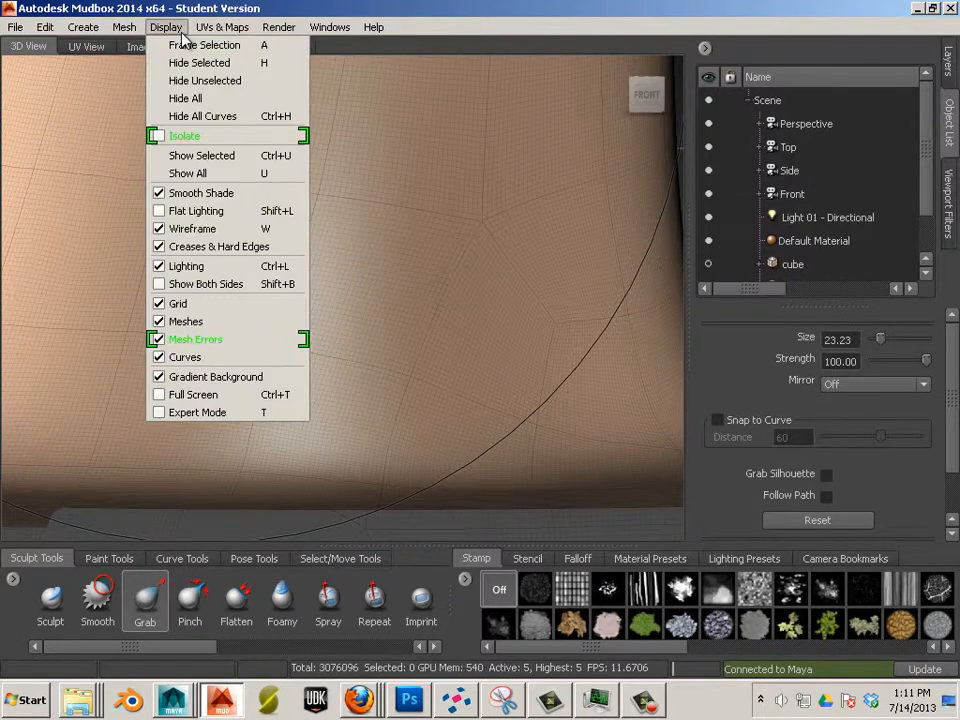
left_click(215, 228)
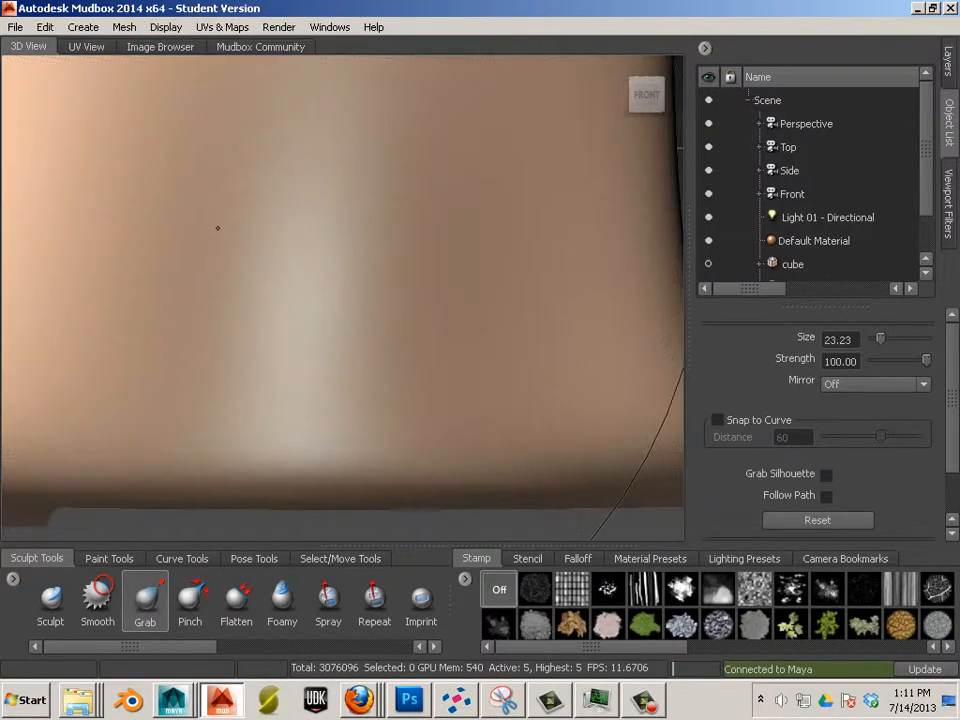
Switch to the Sculpt brush at size 3.14, make a short test stroke beside the spike's base and undo it
scroll(217, 228, "down", 8)
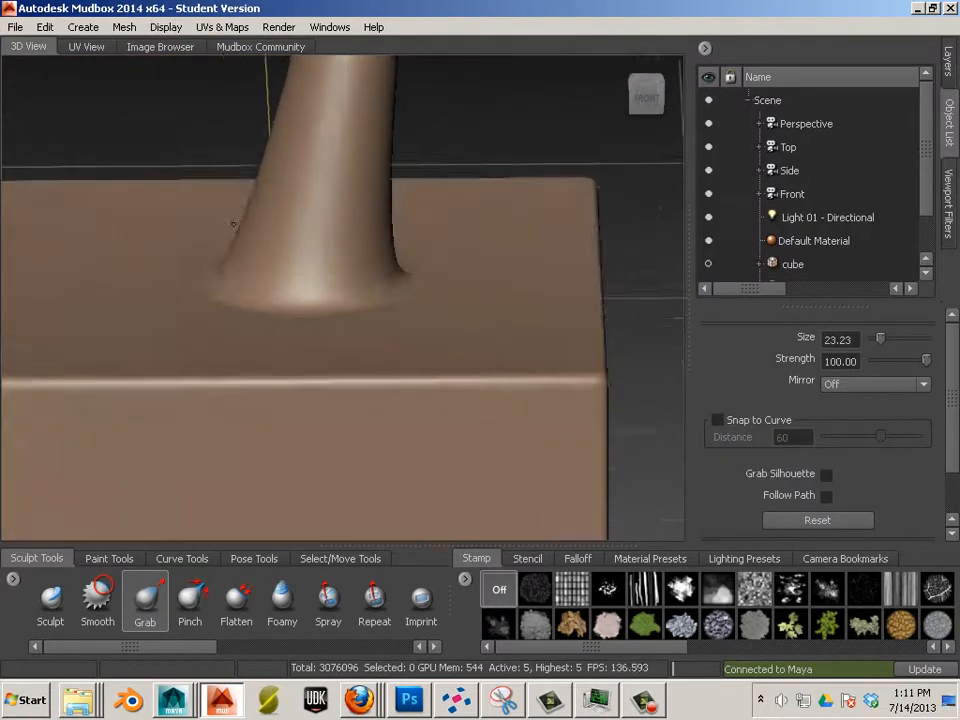
left_click_drag(233, 224, 257, 256, "alt")
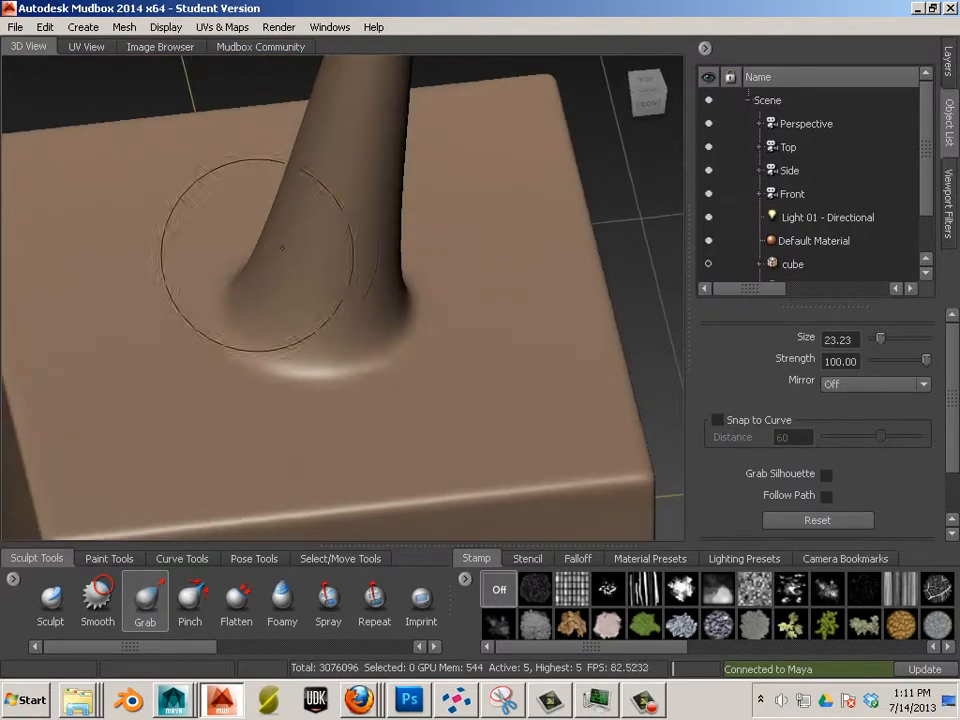
left_click(51, 600)
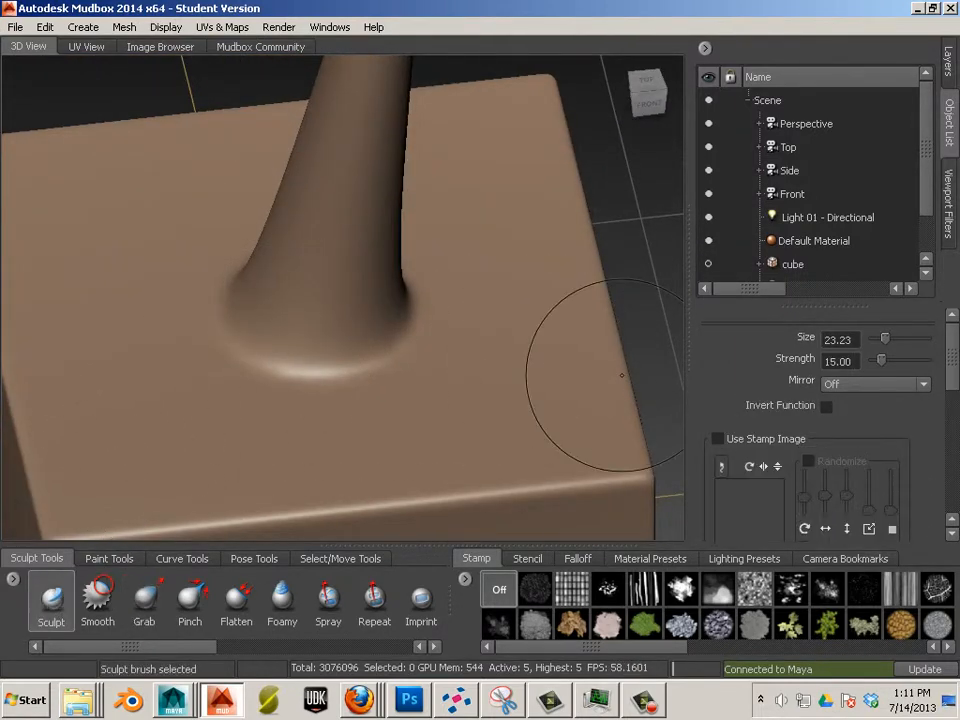
left_click(827, 407)
left_click(827, 407)
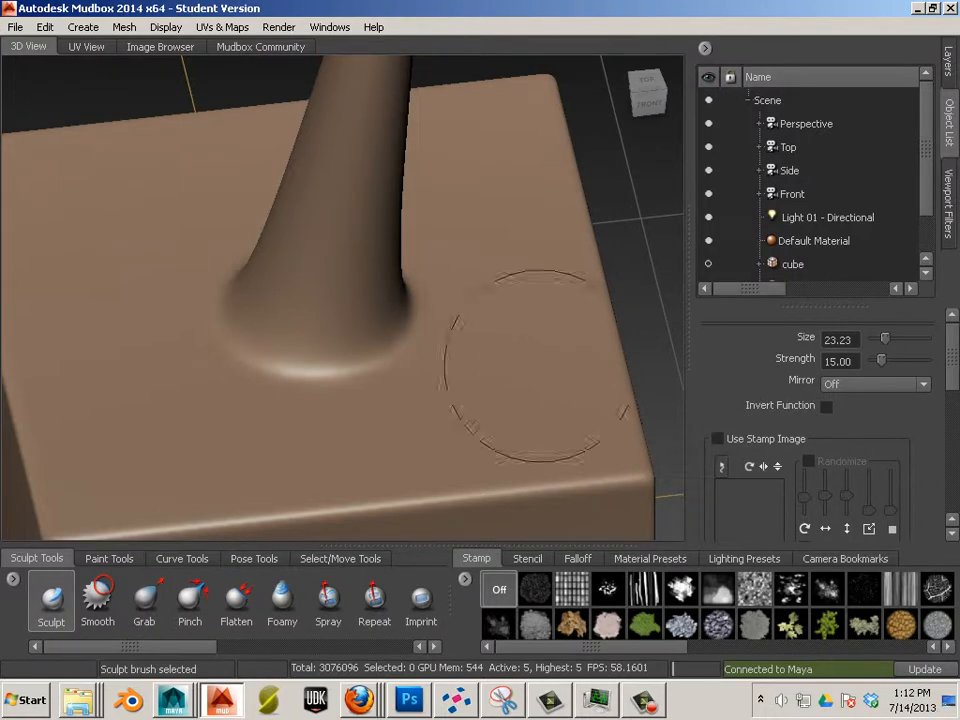
mouse_move(469, 388)
left_mouse_down()
mouse_move(452, 398)
mouse_move(369, 381)
mouse_move(369, 405)
mouse_move(443, 400)
left_mouse_up()
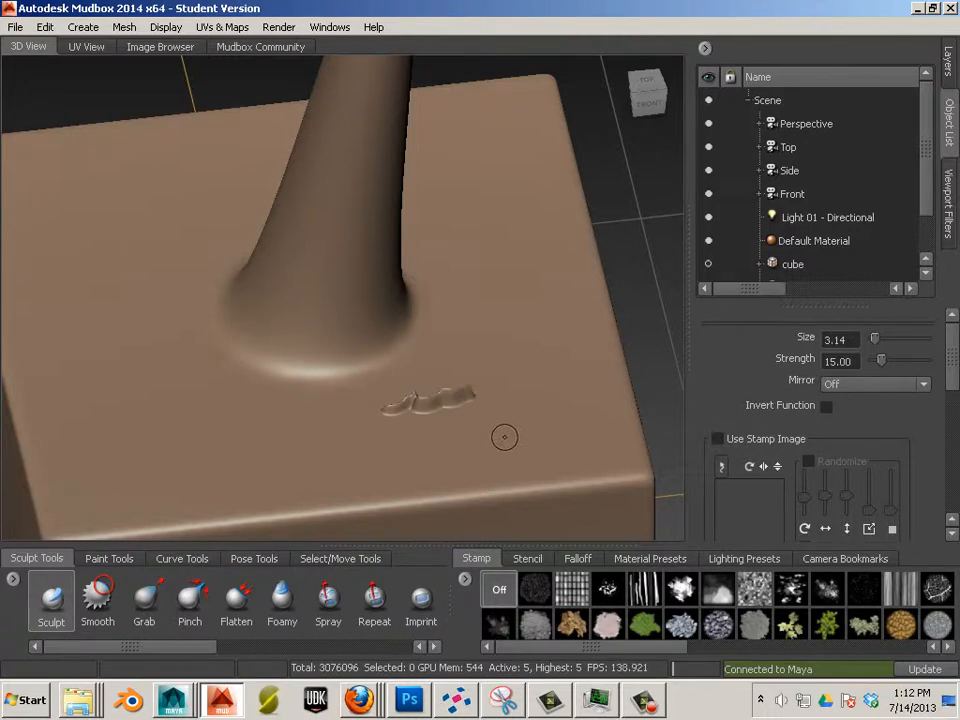
key("ctrl+z")
Lower the Sculpt brush strength to 5.30, test it with a stroke on the cube's top face and undo that stroke
left_click_drag(883, 360, 876, 364)
mouse_move(474, 433)
left_mouse_down()
mouse_move(466, 405)
mouse_move(500, 418)
mouse_move(518, 380)
left_mouse_up()
key("ctrl+z")
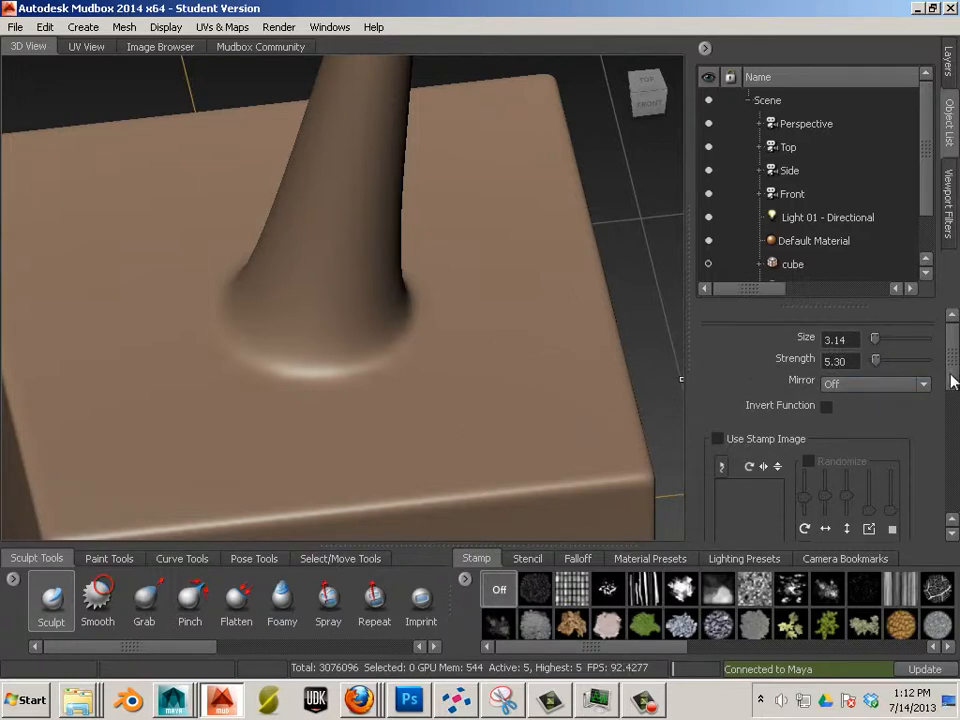
Apply the steep concave falloff preset to the Sculpt brush and sculpt a thin ridge beside the spike's base
left_click_drag(953, 378, 950, 451)
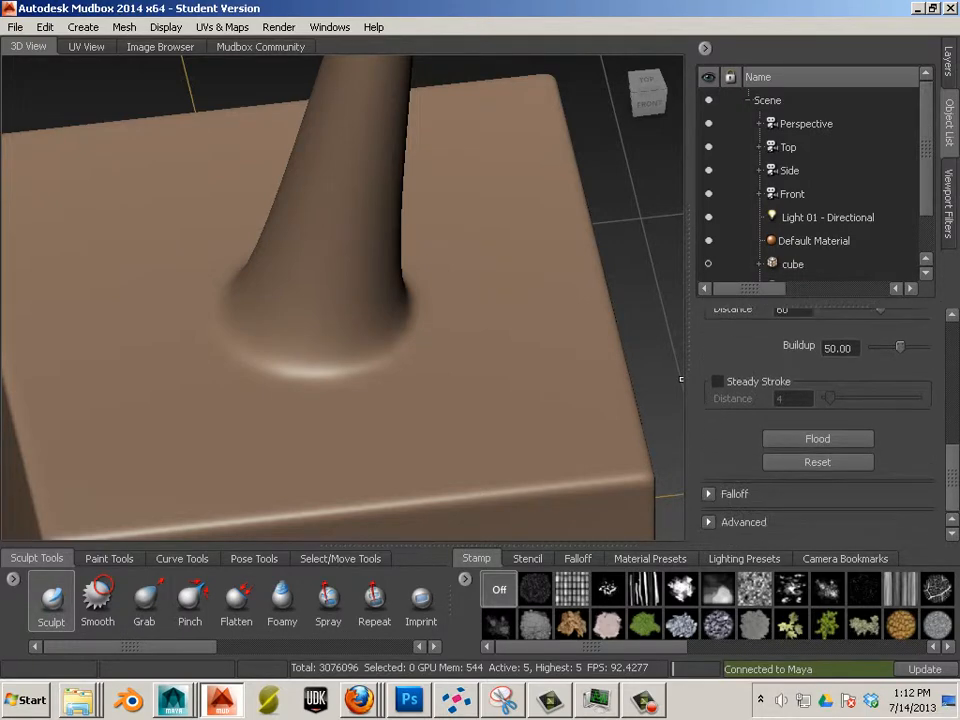
left_click(731, 500)
scroll(731, 500, "down", 4)
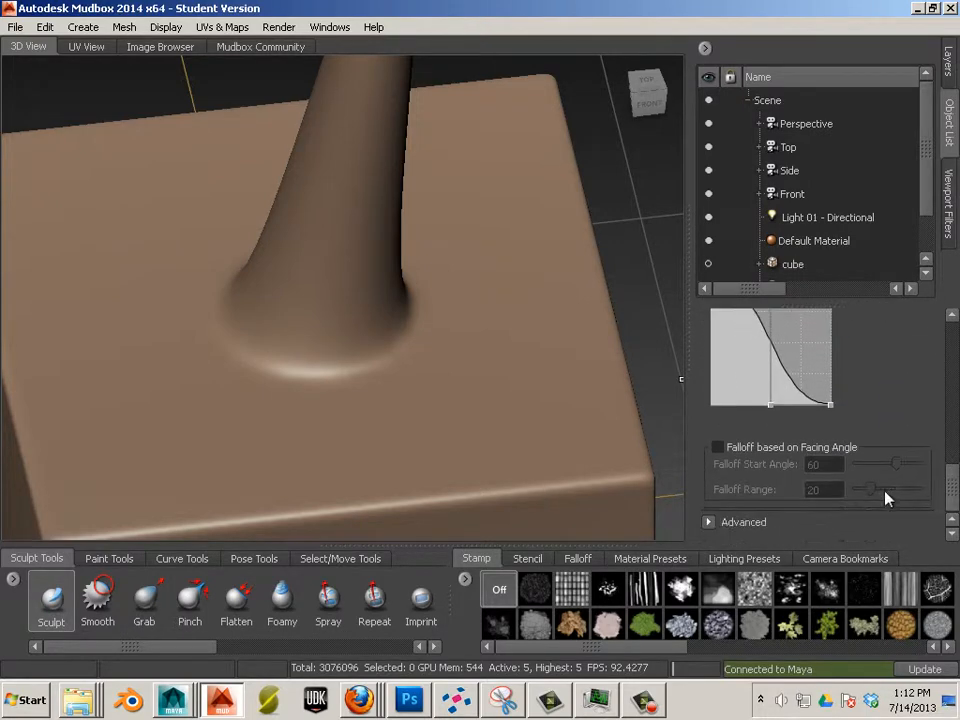
left_click(578, 558)
left_click(497, 588)
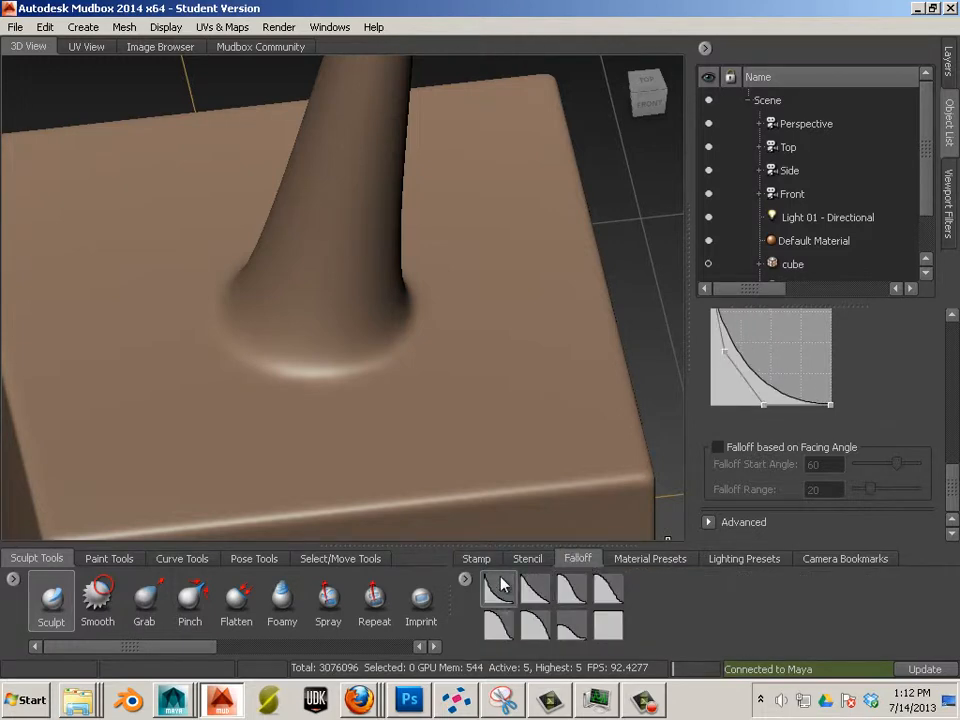
mouse_move(466, 394)
left_mouse_down()
mouse_move(480, 399)
mouse_move(532, 322)
left_mouse_up()
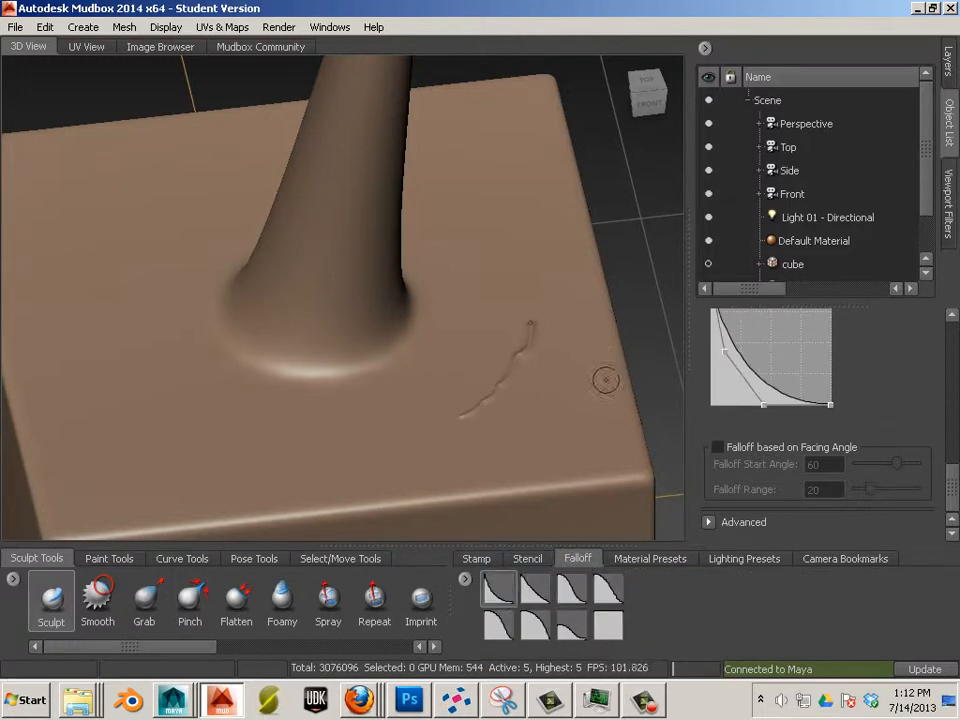
Undo the ridge stroke beside the spike's base and set the Sculpt brush strength back to 5.30
key("ctrl+z")
scroll(866, 358, "up", 6)
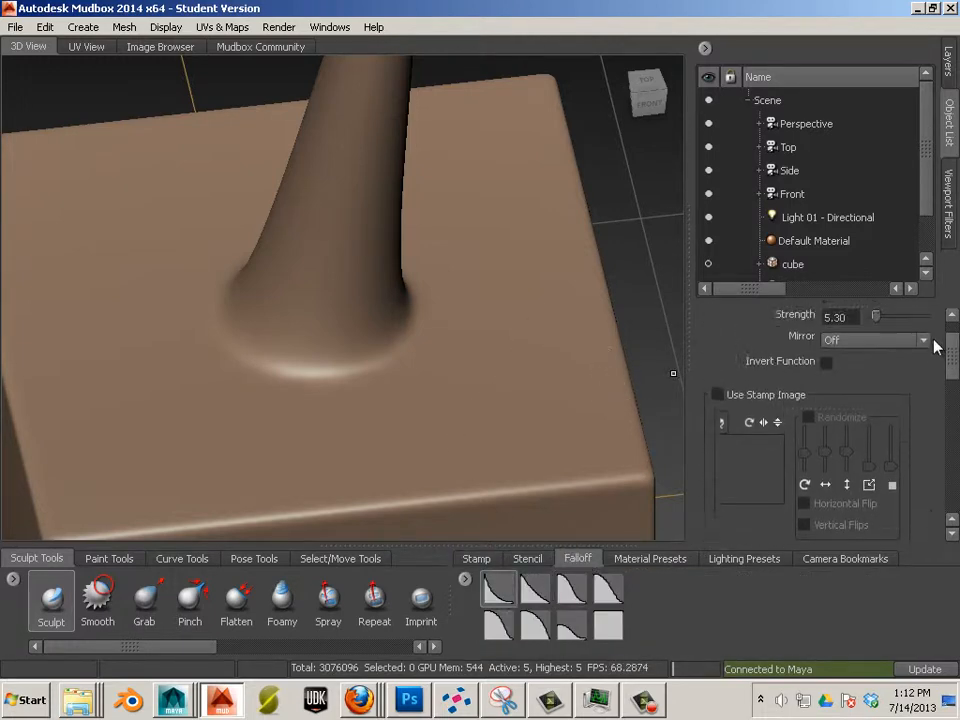
left_click(878, 362)
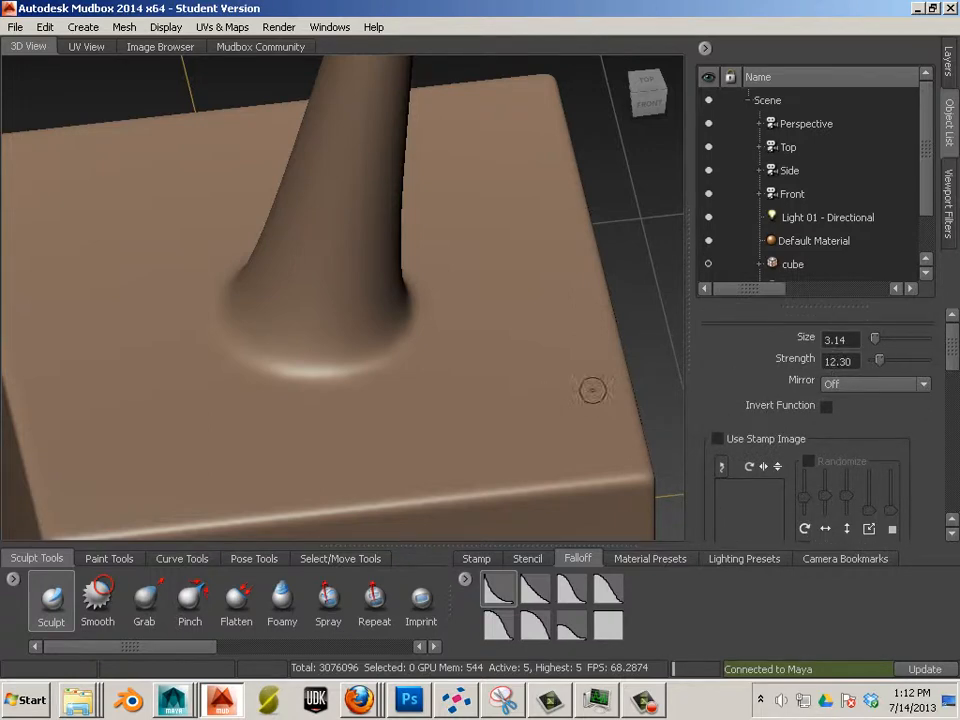
left_click_drag(878, 362, 875, 362)
Try two wavy Sculpt strokes on the cube's top face beside the spike and undo each one
left_click_drag(498, 398, 480, 420)
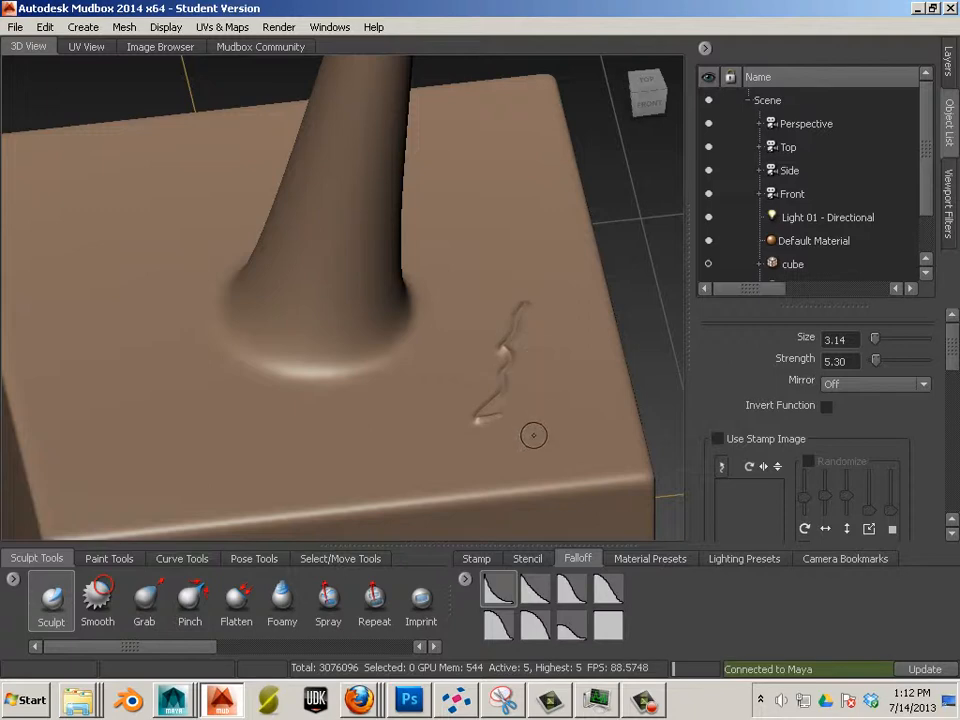
key("ctrl+z")
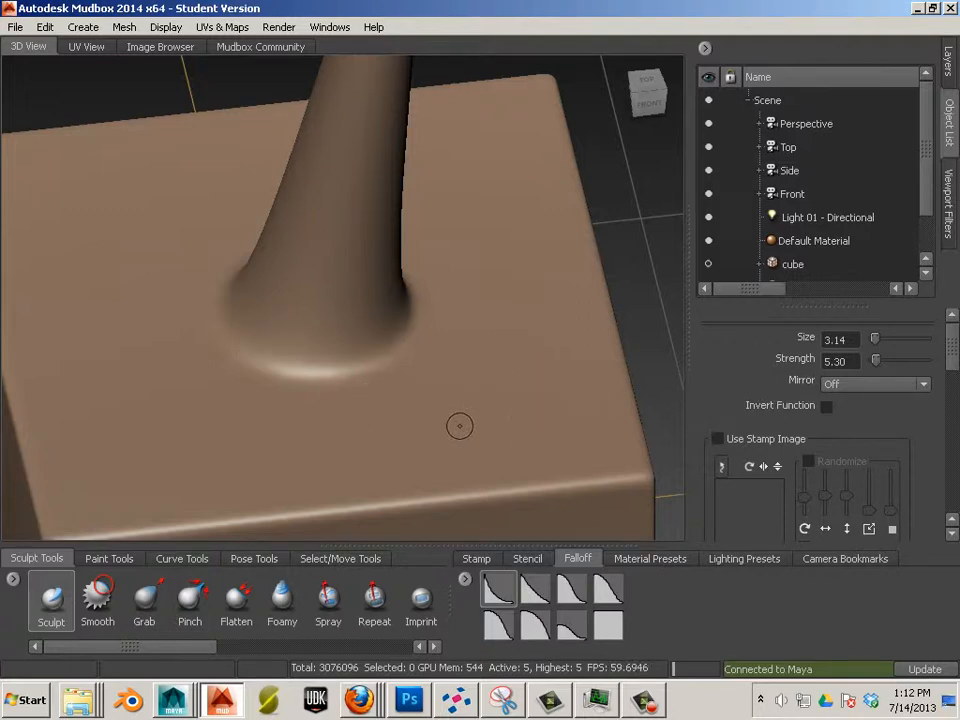
mouse_move(465, 422)
left_mouse_down()
mouse_move(518, 396)
mouse_move(528, 311)
mouse_move(514, 262)
left_mouse_up()
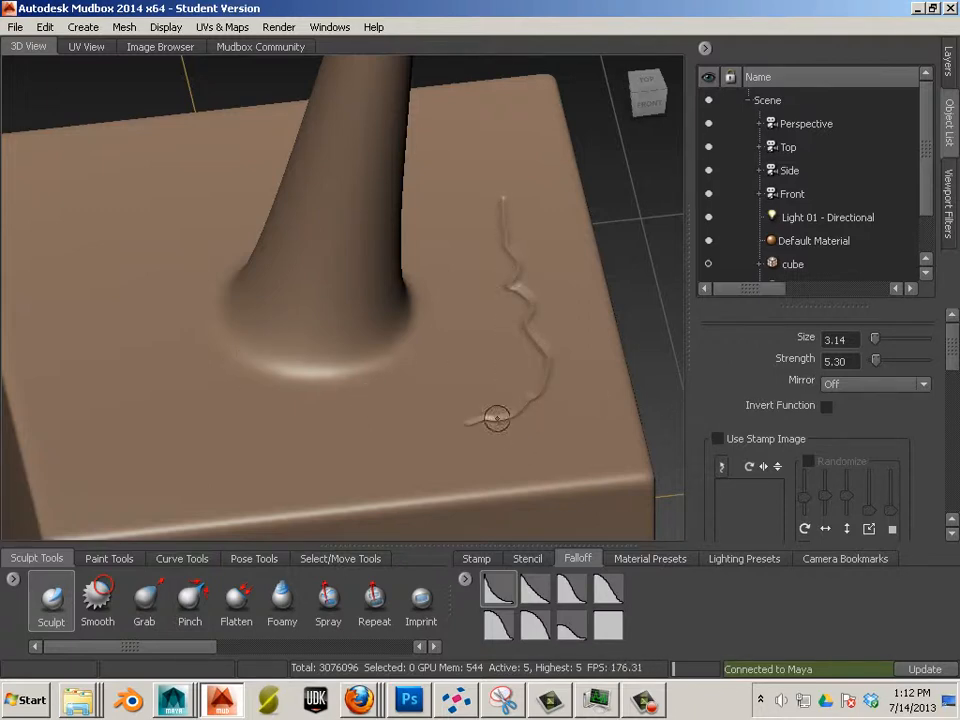
key("ctrl+z")
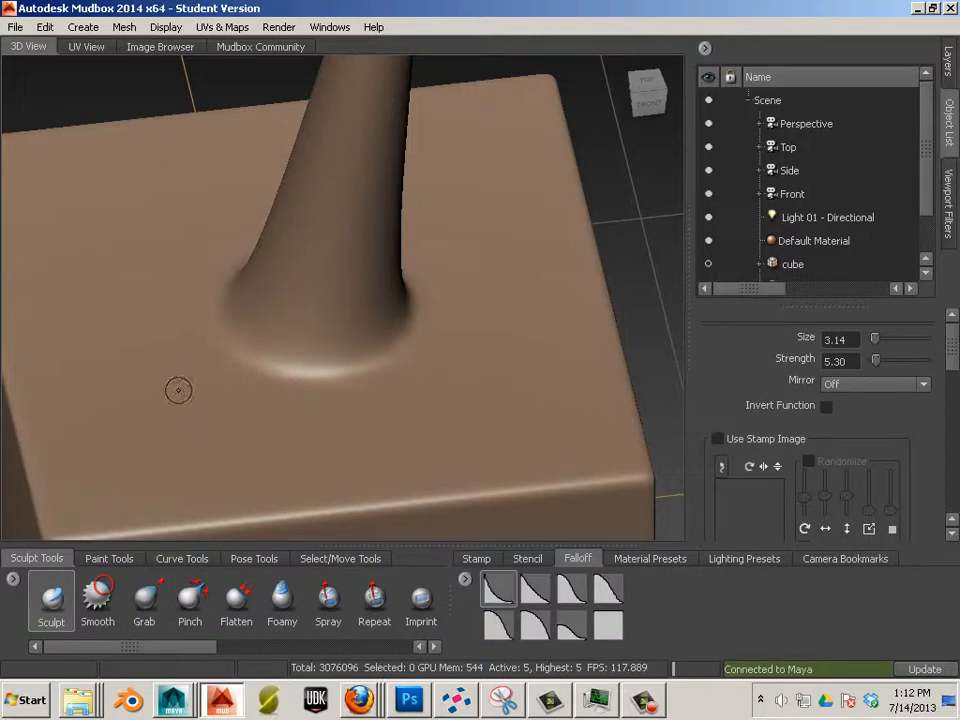
Sculpt a jagged ridge on the cube's top face that winds around the spike's base
mouse_move(302, 381)
left_mouse_down()
mouse_move(400, 390)
mouse_move(440, 305)
mouse_move(474, 272)
mouse_move(452, 244)
left_mouse_up()
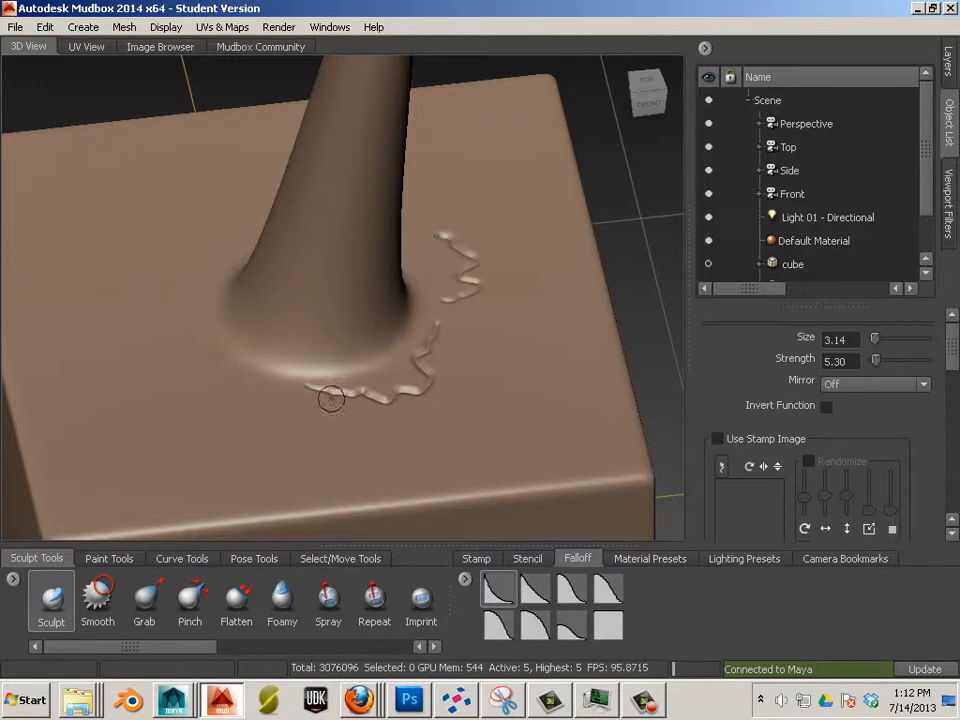
mouse_move(332, 394)
left_mouse_down()
mouse_move(225, 406)
mouse_move(164, 399)
left_mouse_up()
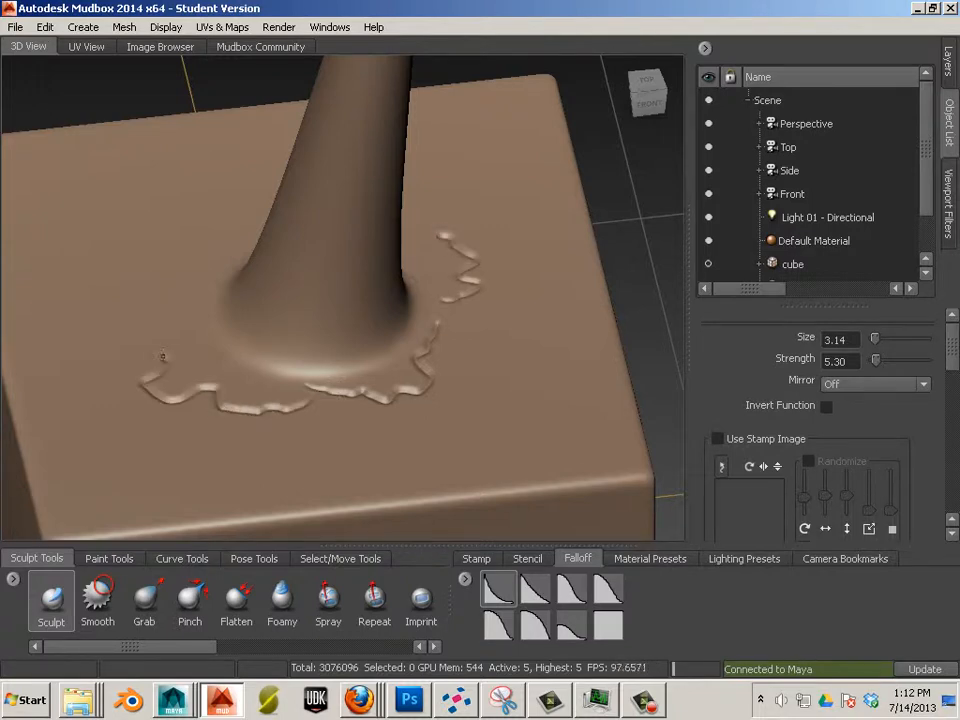
mouse_move(150, 296)
left_mouse_down("alt")
mouse_move(197, 287)
mouse_move(284, 297)
left_mouse_up("alt")
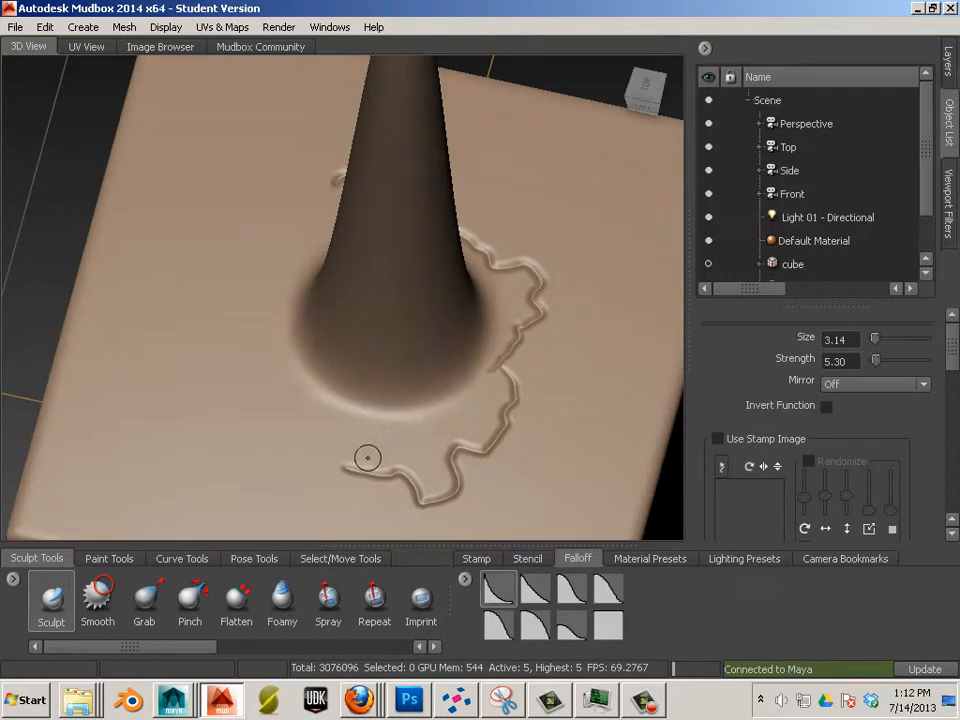
mouse_move(345, 462)
left_mouse_down()
mouse_move(258, 445)
mouse_move(220, 463)
mouse_move(236, 382)
mouse_move(214, 314)
mouse_move(270, 218)
mouse_move(336, 176)
left_mouse_up()
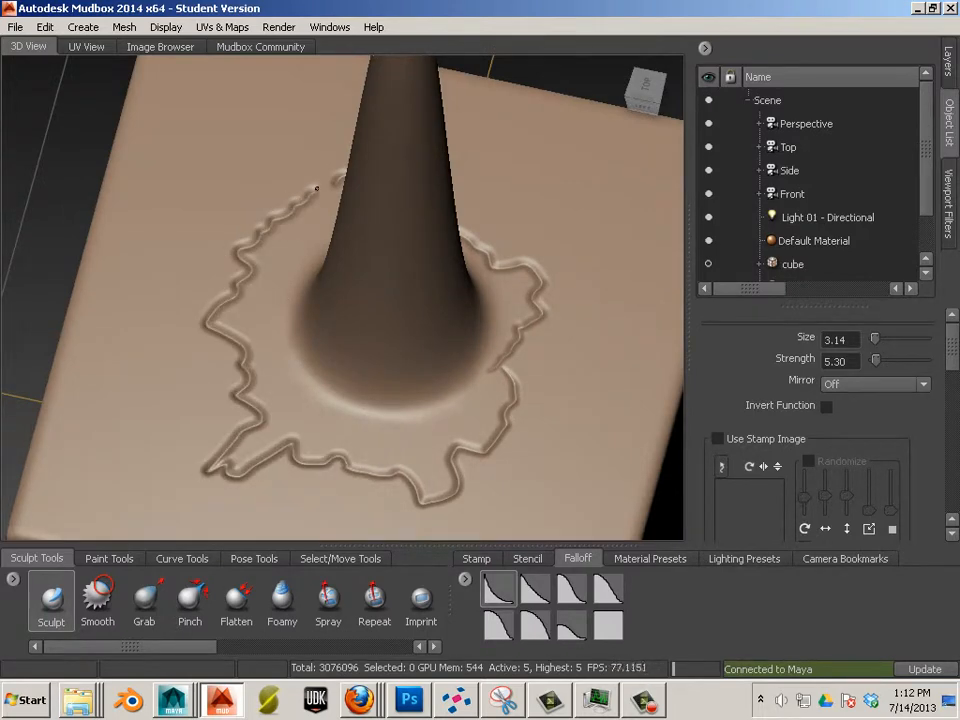
Sculpt thin crack-like branches radiating outward from the jagged ridge across the cube's top face
mouse_move(540, 272)
left_mouse_down()
mouse_move(558, 250)
mouse_move(660, 198)
mouse_move(551, 221)
mouse_move(560, 160)
left_mouse_up()
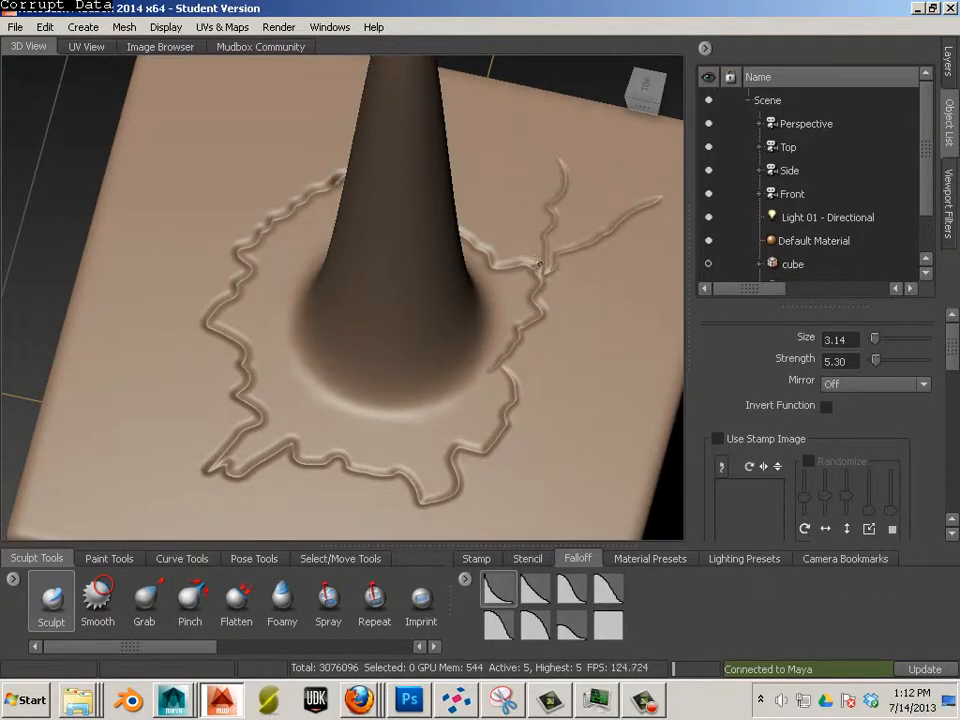
left_click_drag(530, 272, 517, 171)
mouse_move(545, 312)
left_mouse_down()
mouse_move(580, 335)
mouse_move(659, 349)
left_mouse_up()
left_click_drag(508, 375, 612, 420)
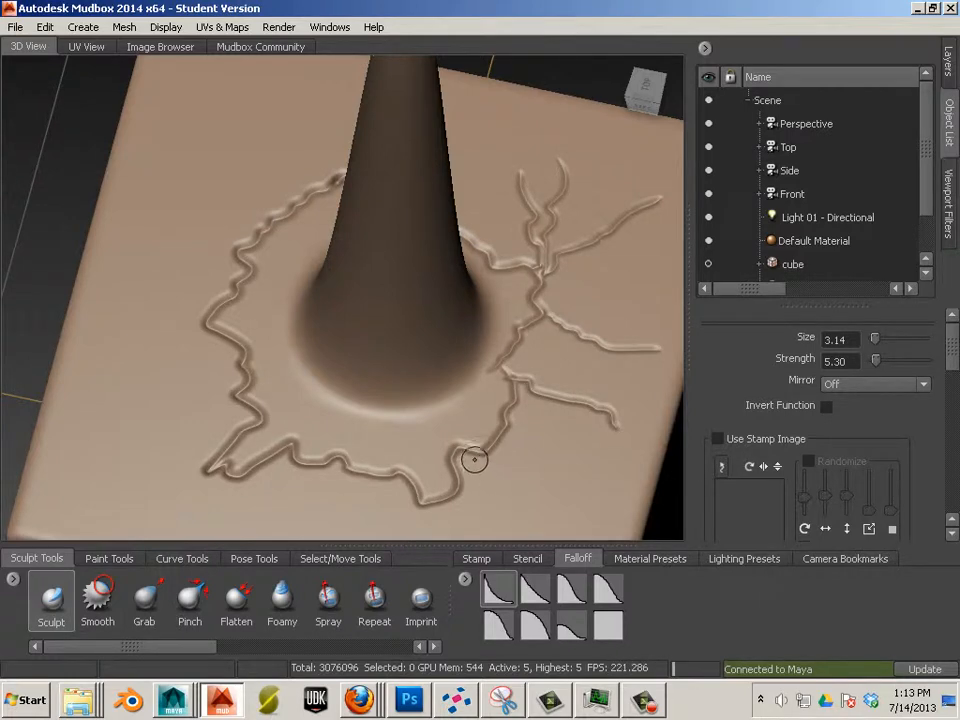
left_click_drag(391, 483, 322, 538)
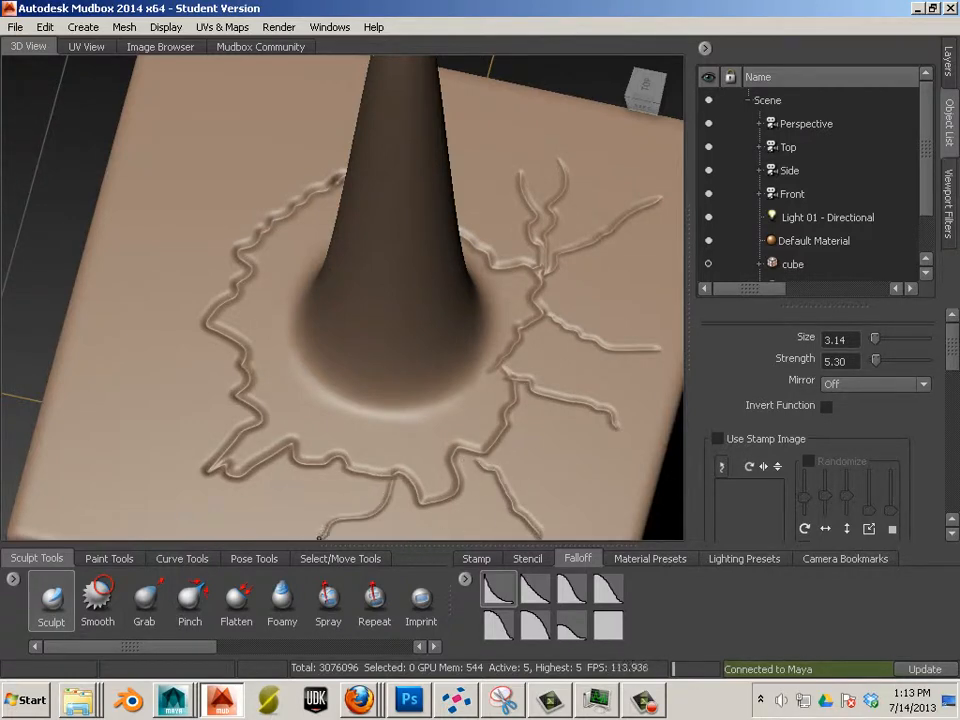
left_click_drag(390, 480, 365, 490)
left_click_drag(270, 512, 152, 527)
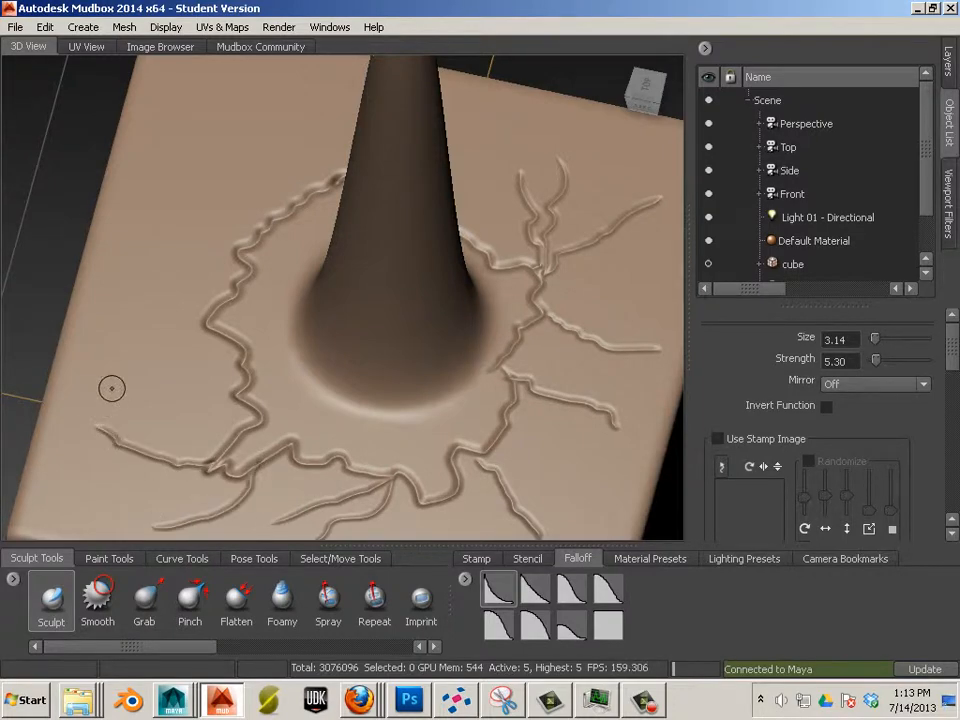
Add another crack branch on the back side and close the remaining gap in the ridge around the spike
left_click_drag(114, 388, 330, 394, "alt")
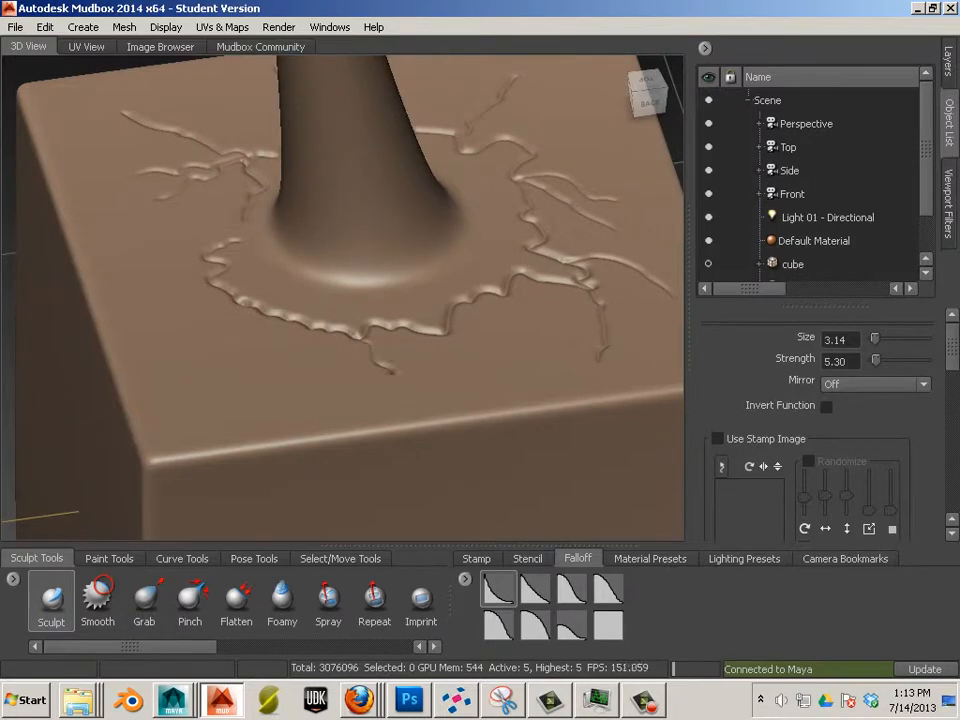
left_click_drag(391, 372, 420, 406)
mouse_move(461, 371)
left_mouse_down("alt")
mouse_move(559, 407)
mouse_move(580, 352)
mouse_move(565, 360)
left_mouse_up("alt")
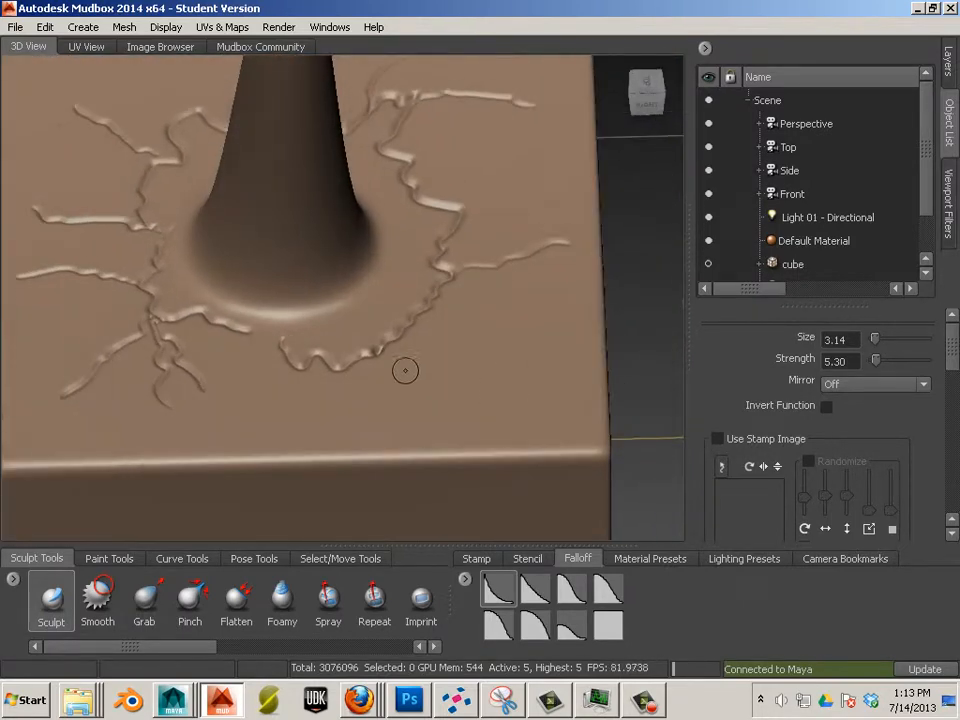
left_click_drag(525, 392, 293, 486, "alt")
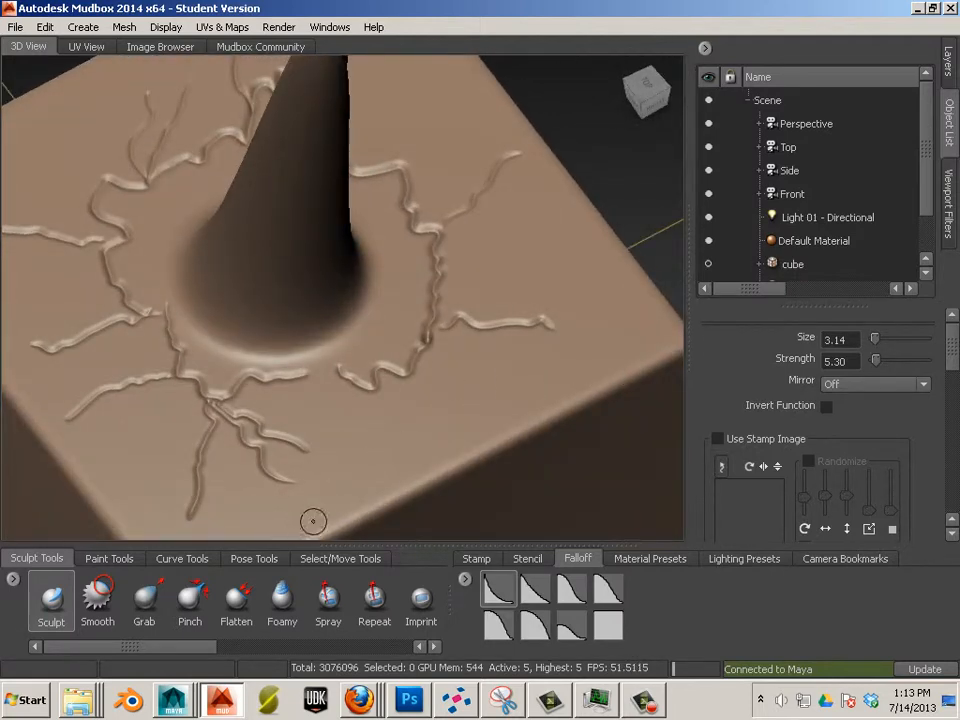
left_click_drag(340, 370, 390, 572, "alt")
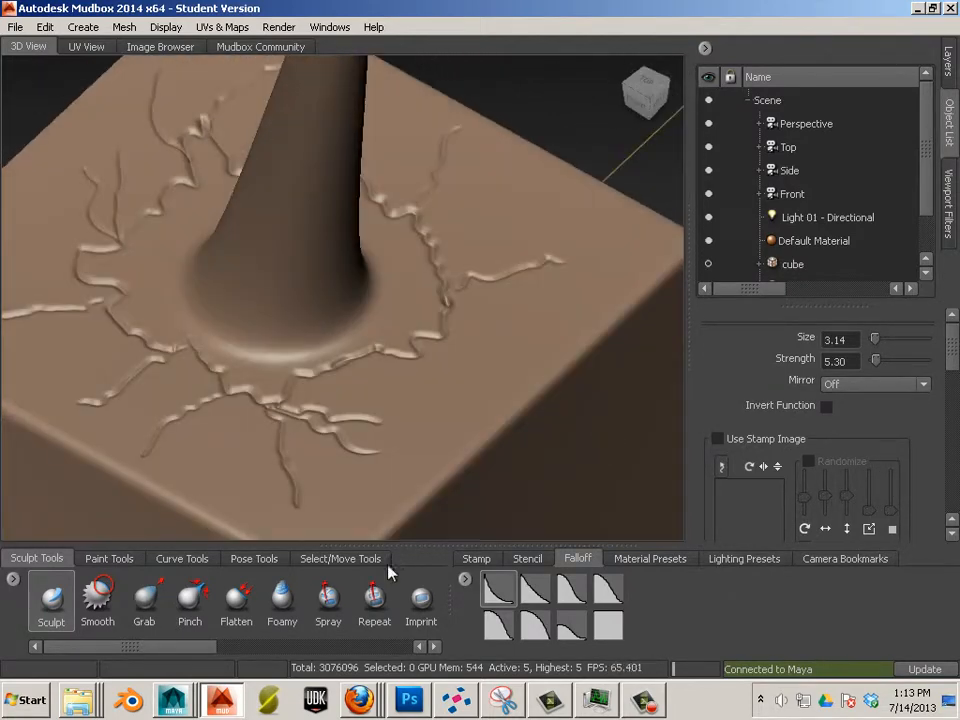
Switch to the Pinch tool, raise its strength to 45.60 and apply the rounded convex falloff preset
left_click(192, 605)
left_click_drag(516, 392, 476, 405, "alt")
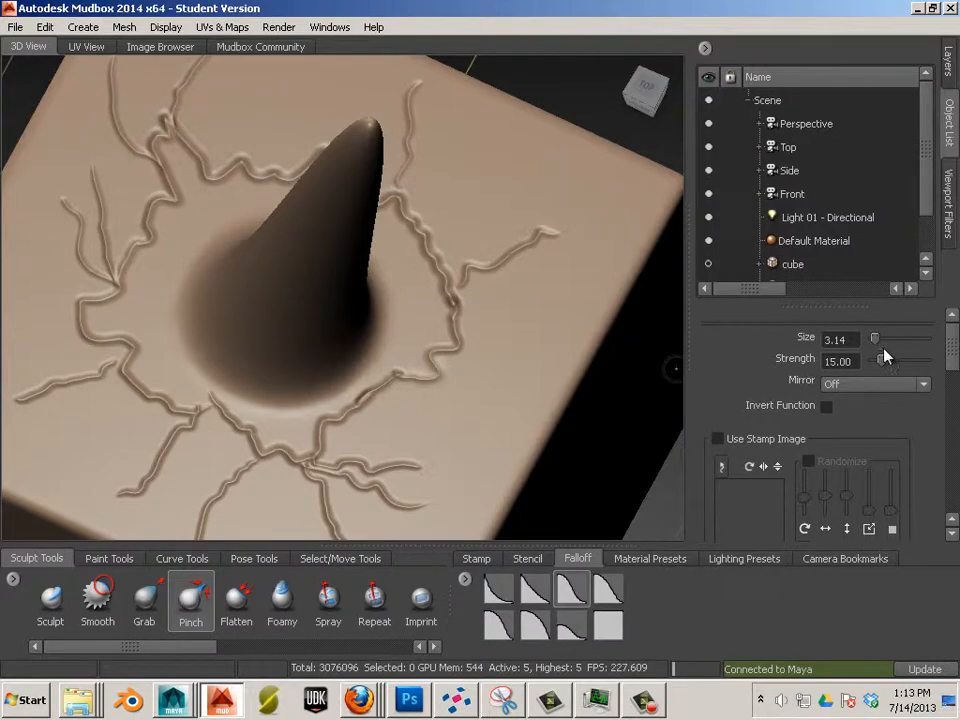
left_click_drag(883, 359, 900, 358)
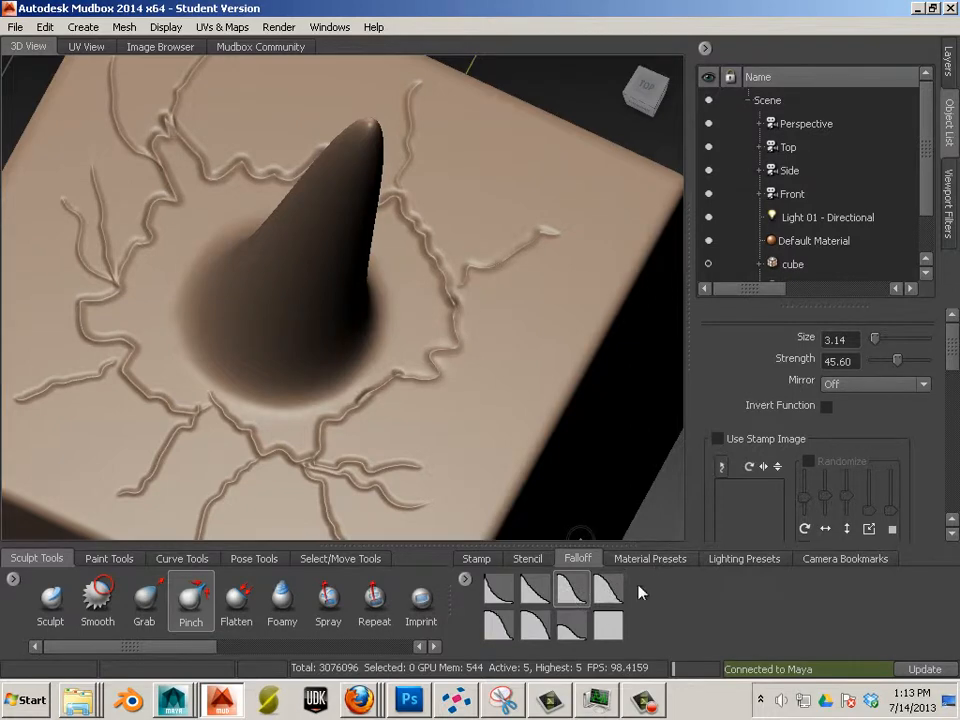
left_click(532, 628)
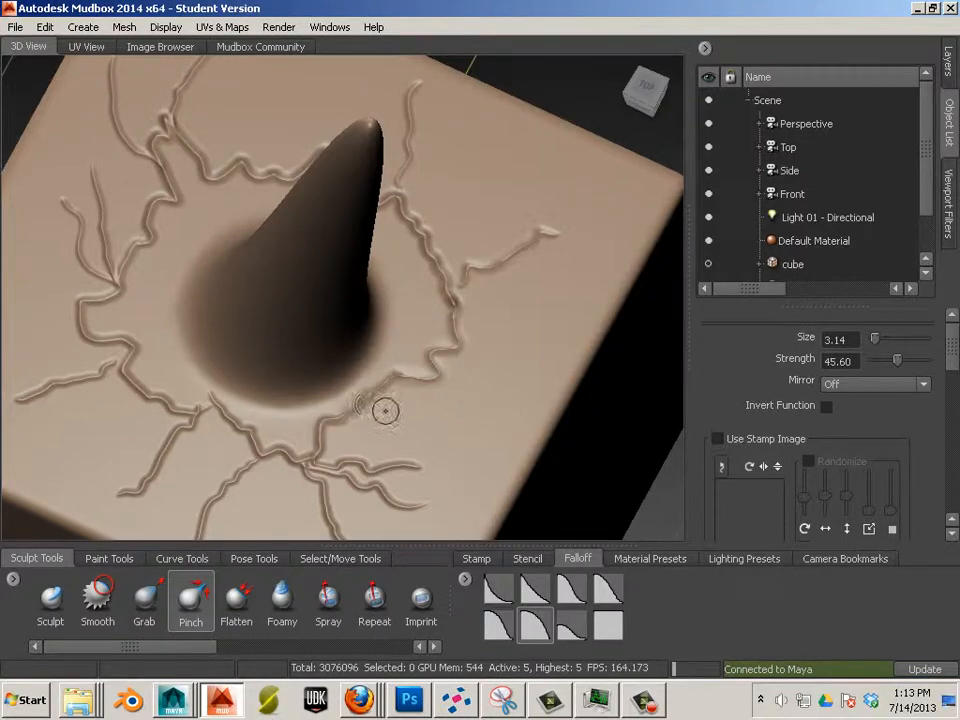
Apply the steep concave falloff preset to the Pinch tool and pinch a close-up section of the ridge near the spike's base
right_click_drag(371, 421, 389, 544, "alt")
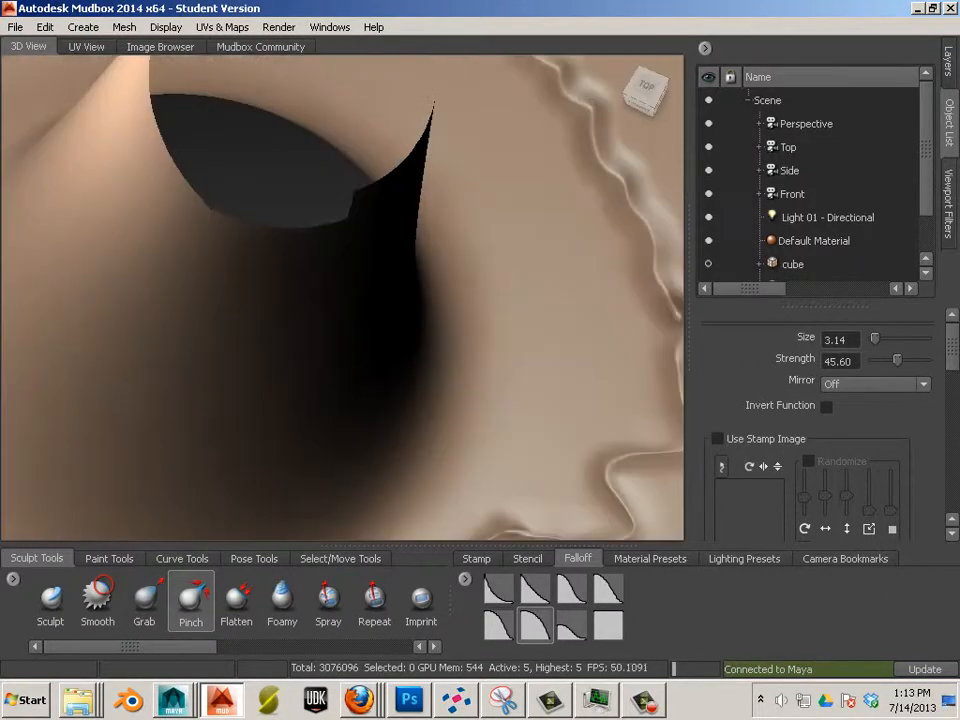
middle_click_drag(389, 544, 340, 241, "alt")
right_click_drag(338, 270, 355, 269, "alt")
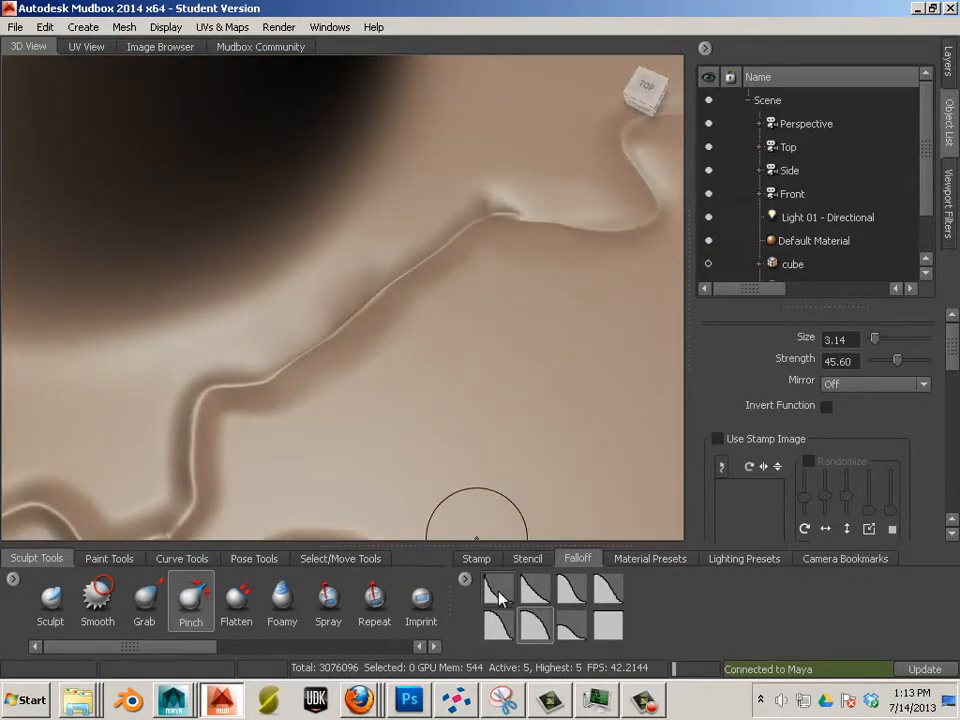
left_click(498, 596)
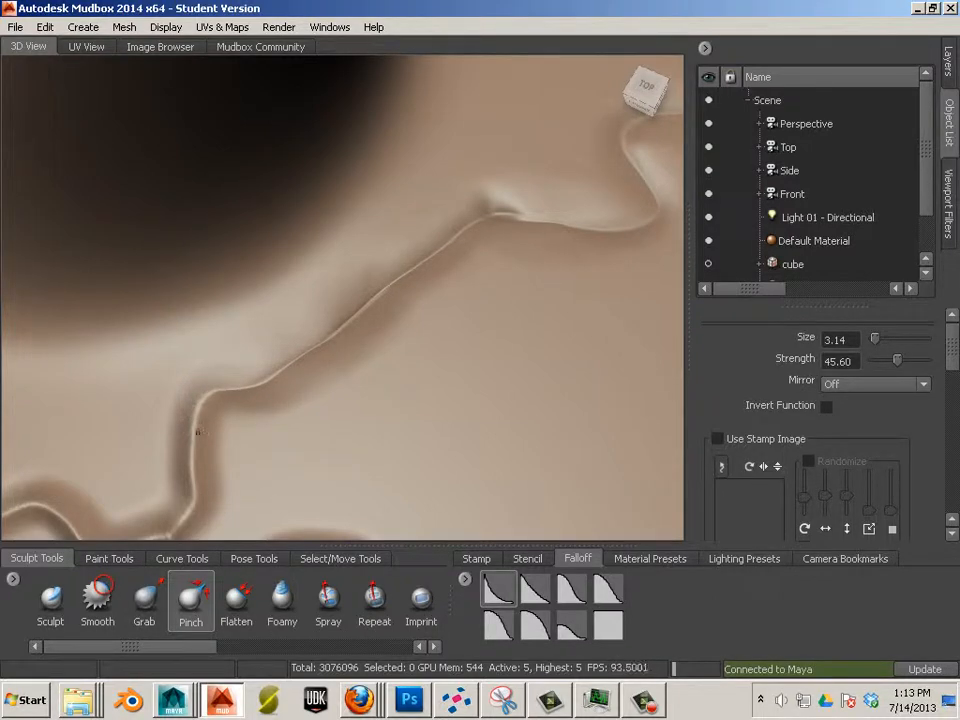
left_click_drag(194, 478, 180, 449)
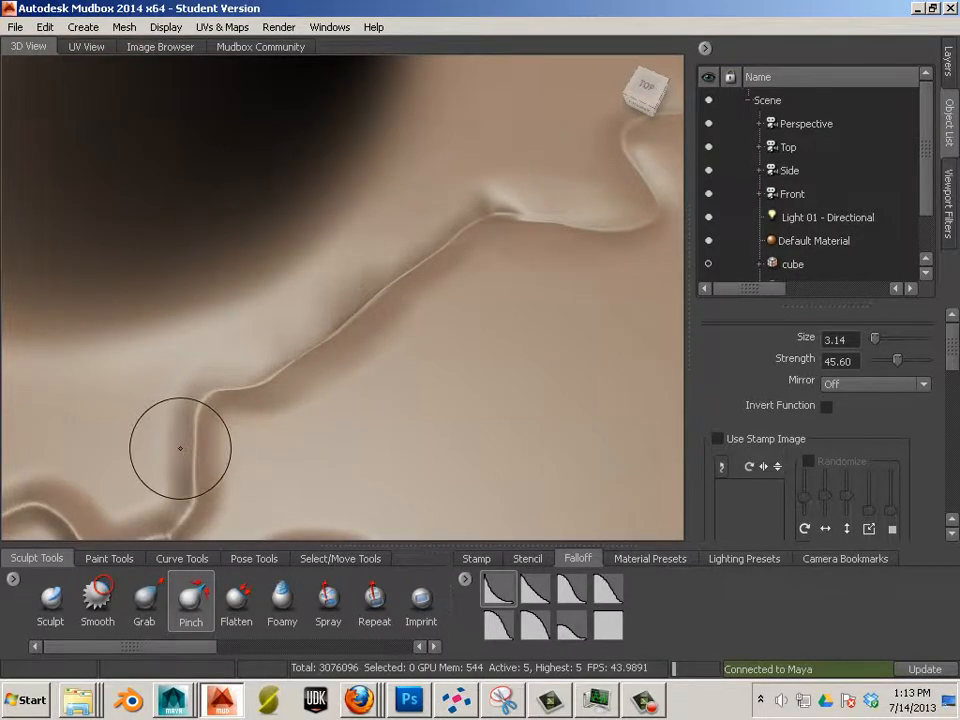
Enlarge the Pinch brush to size 8.14 and pinch along the crest of the same ridge section
left_click_drag(276, 433, 216, 443)
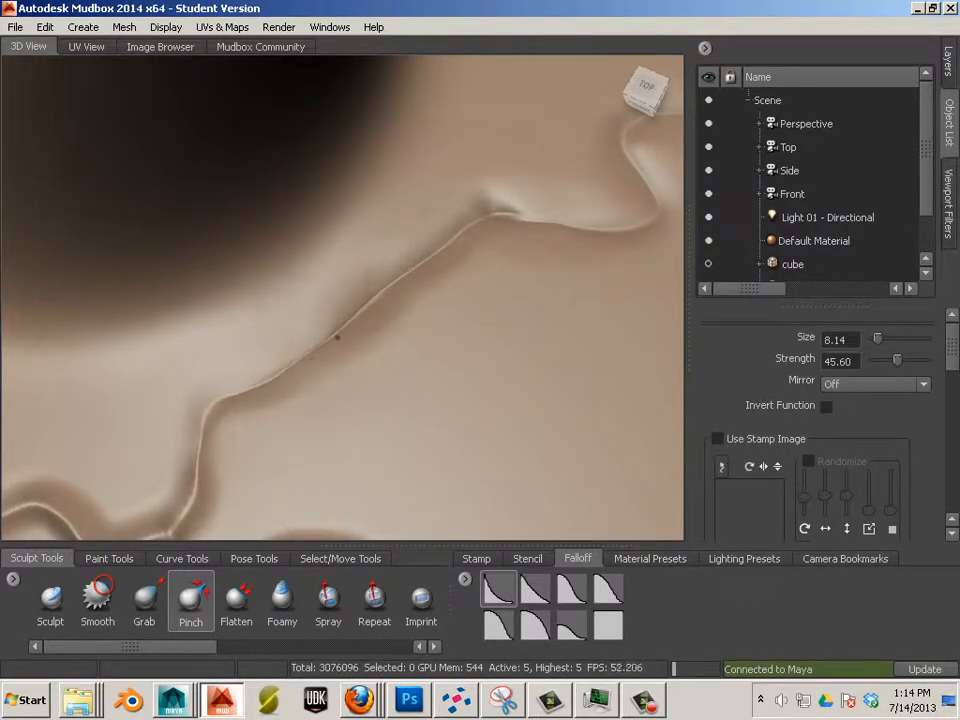
left_click_drag(446, 251, 472, 229)
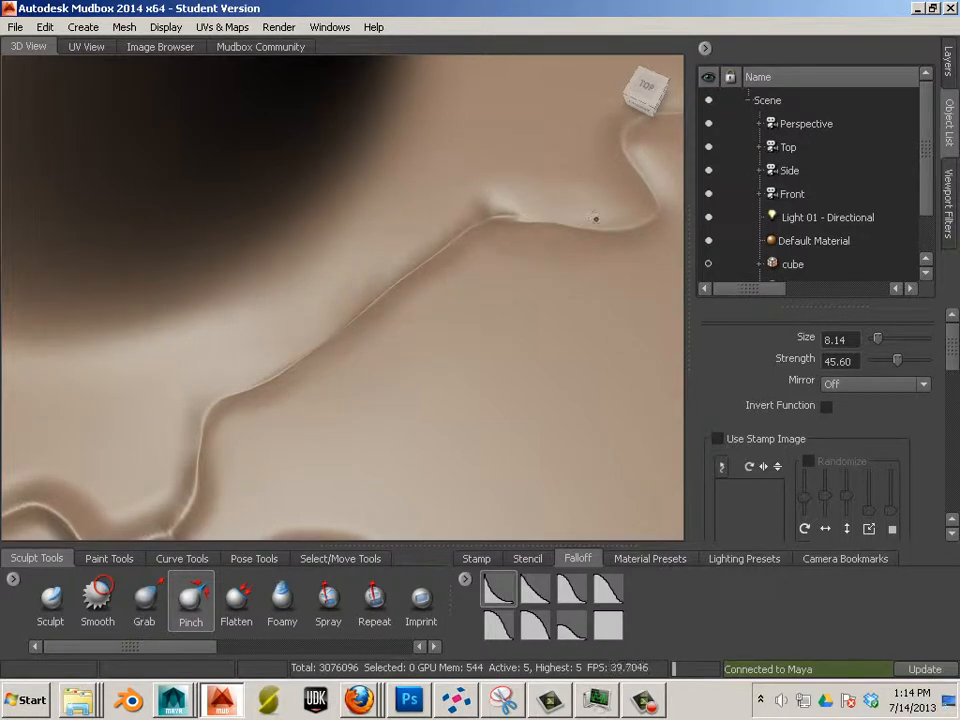
left_click_drag(595, 218, 614, 207)
Continue pinching along the ridge crest around the spike's base toward the back side
left_click_drag(639, 302, 514, 408, "alt")
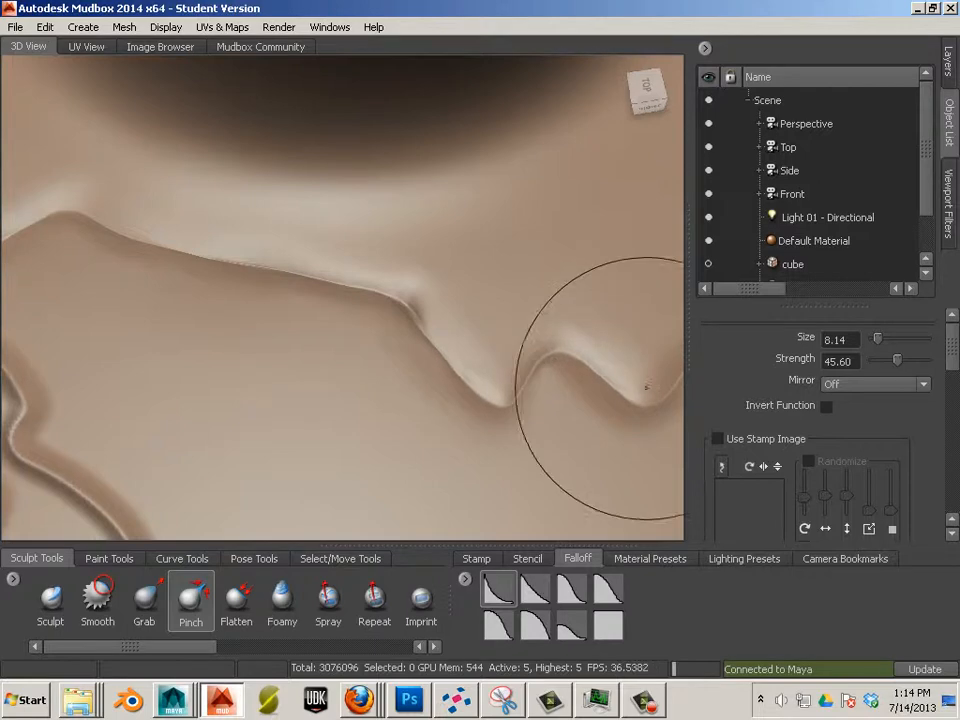
left_click_drag(643, 386, 513, 417, "alt")
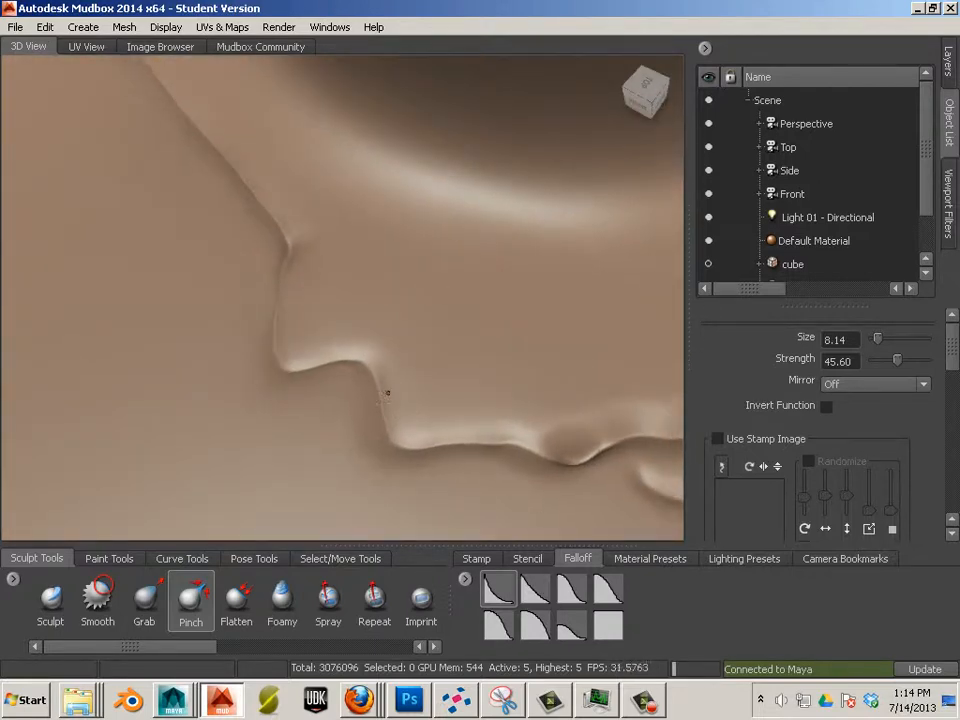
left_click_drag(355, 357, 300, 300, "alt")
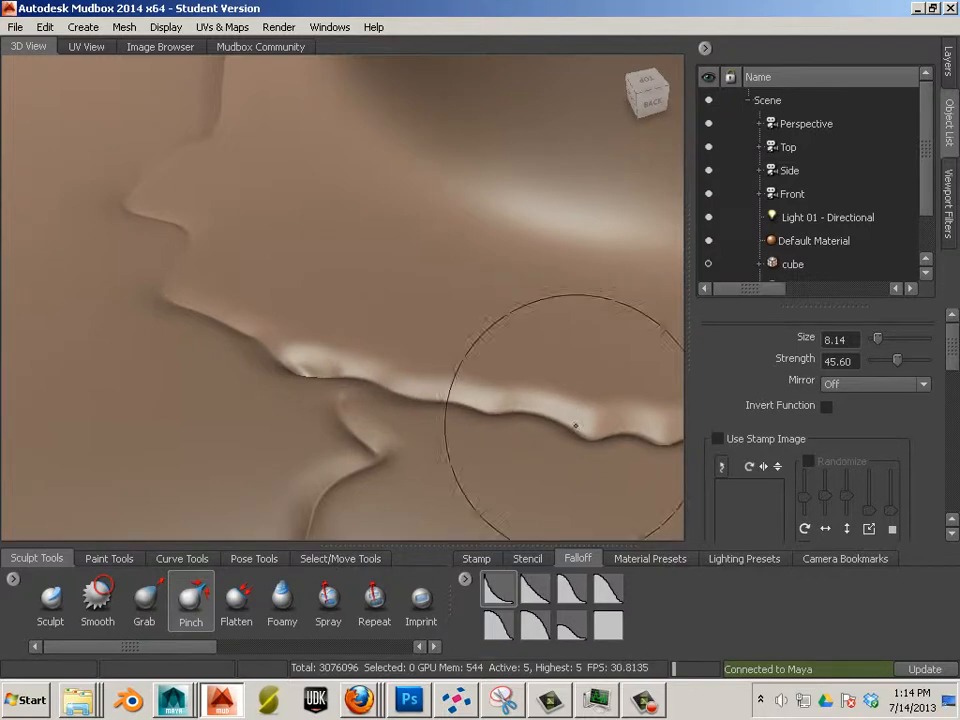
left_click_drag(574, 424, 329, 374, "alt")
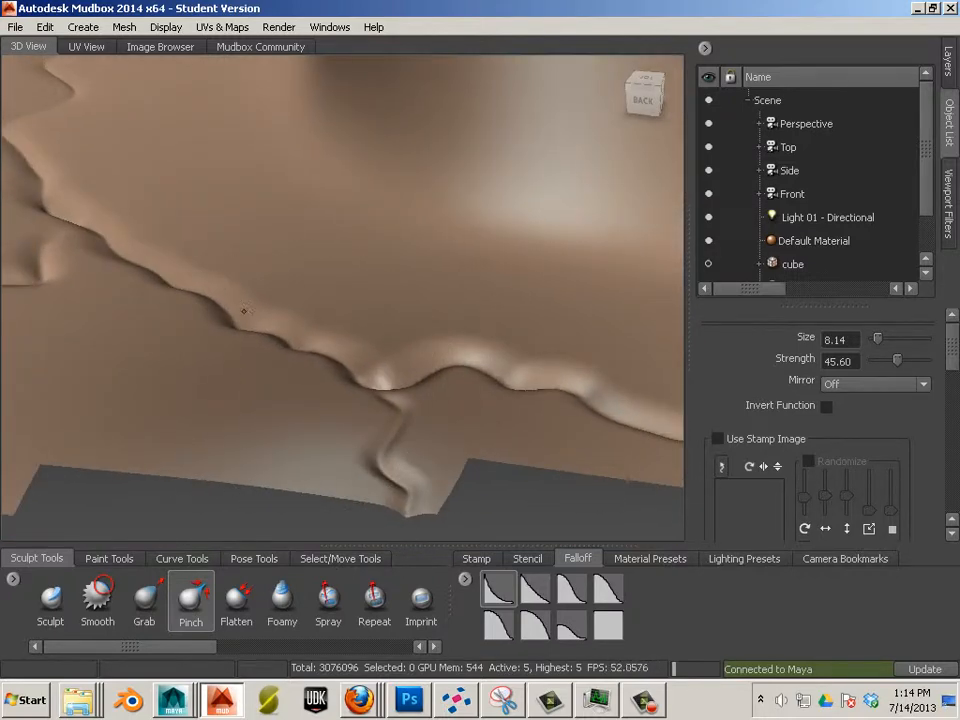
Pinch the wavy ridge on the back side and the crack branch that splits off below it
mouse_move(200, 400)
left_mouse_down("alt")
mouse_move(274, 398)
mouse_move(392, 422)
left_mouse_up("alt")
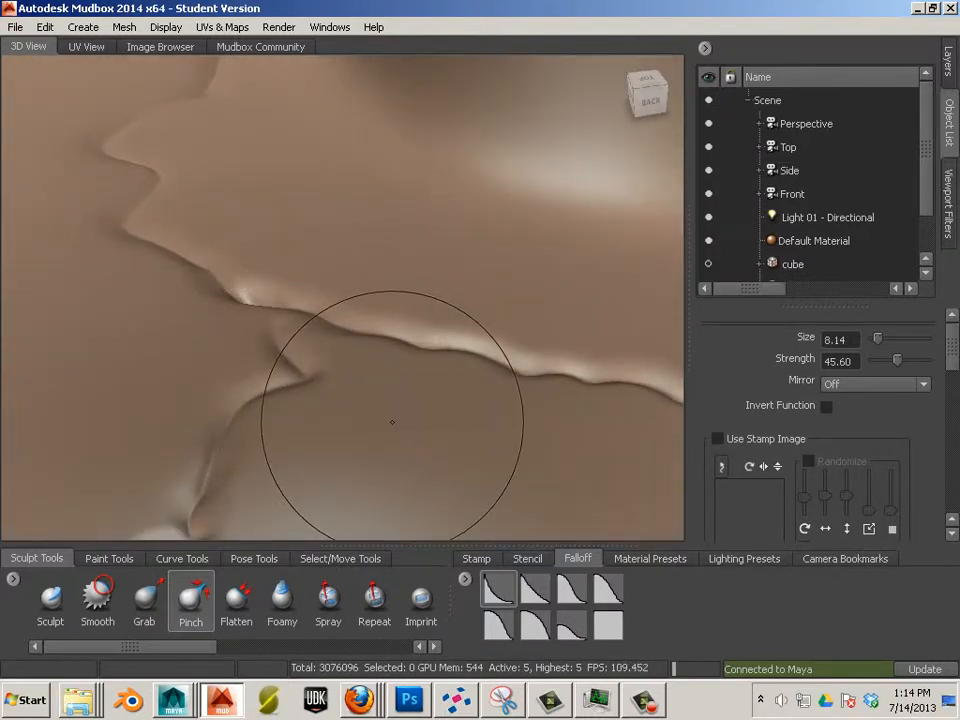
mouse_move(392, 422)
right_mouse_down("alt")
mouse_move(414, 429)
mouse_move(374, 357)
mouse_move(388, 386)
right_mouse_up("alt")
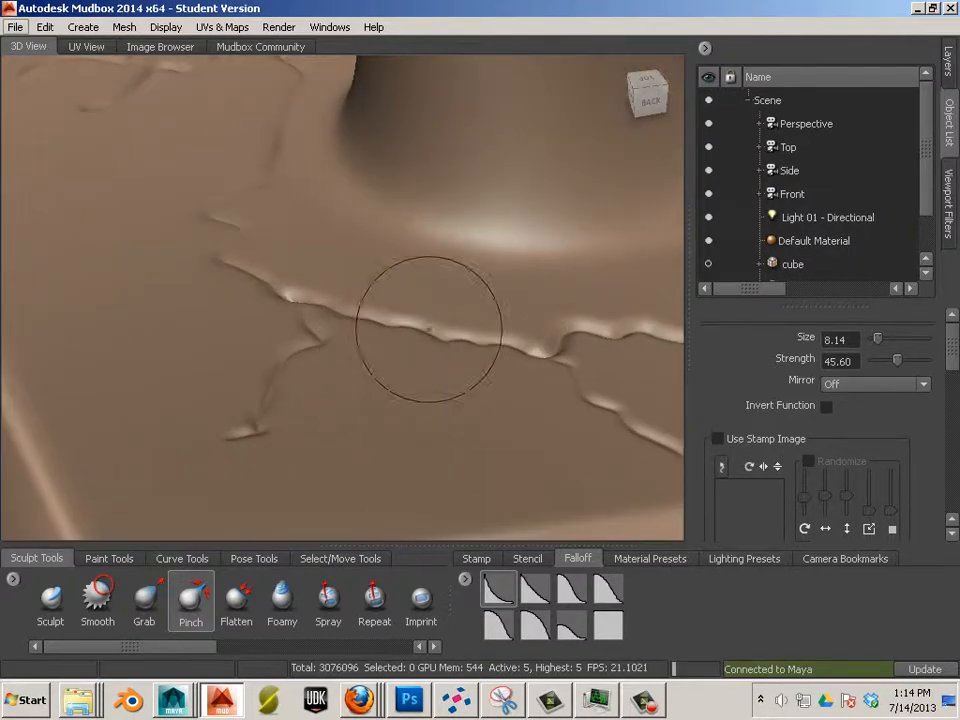
mouse_move(350, 387)
left_mouse_down("alt")
mouse_move(342, 411)
mouse_move(231, 467)
left_mouse_up("alt")
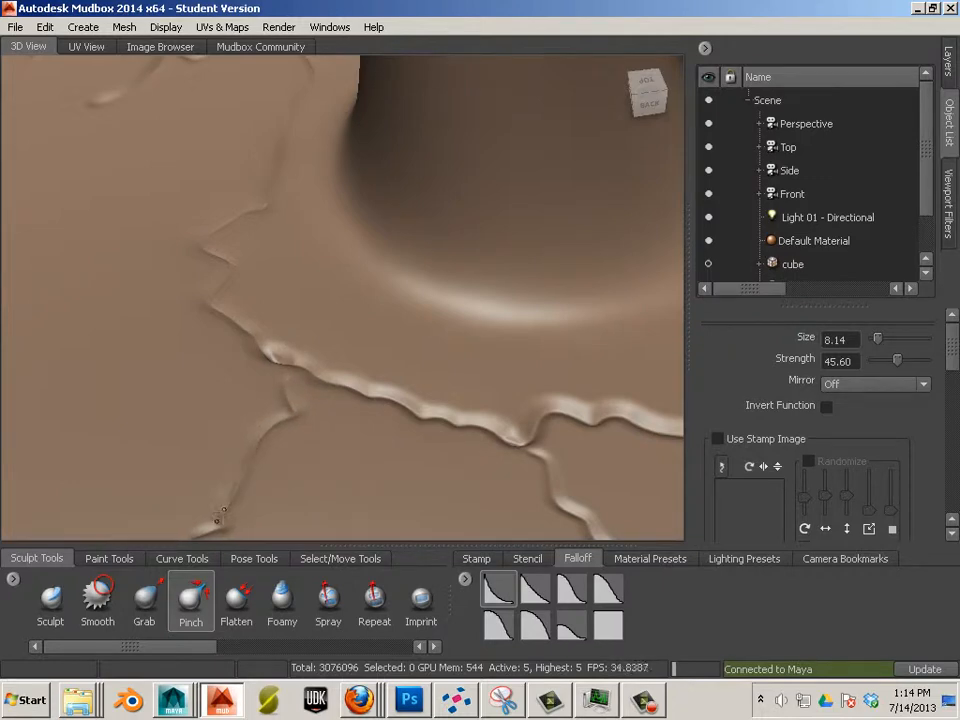
left_click_drag(313, 437, 484, 420, "alt")
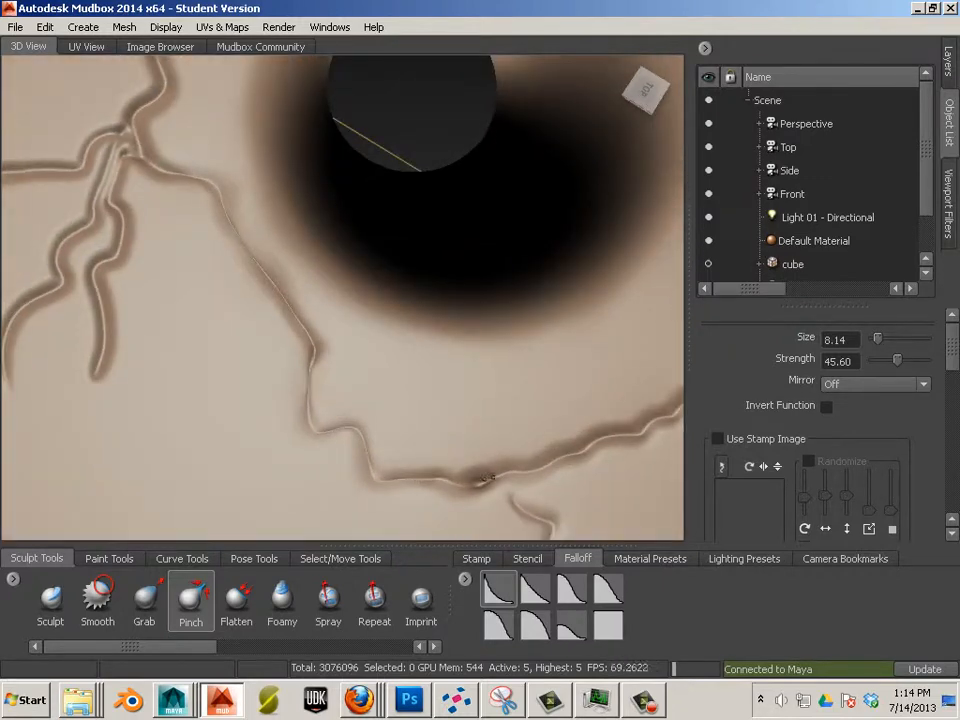
Smooth the lumpy ridge section beside the crack branch junction with the Smooth brush at strength 100
key("shift")
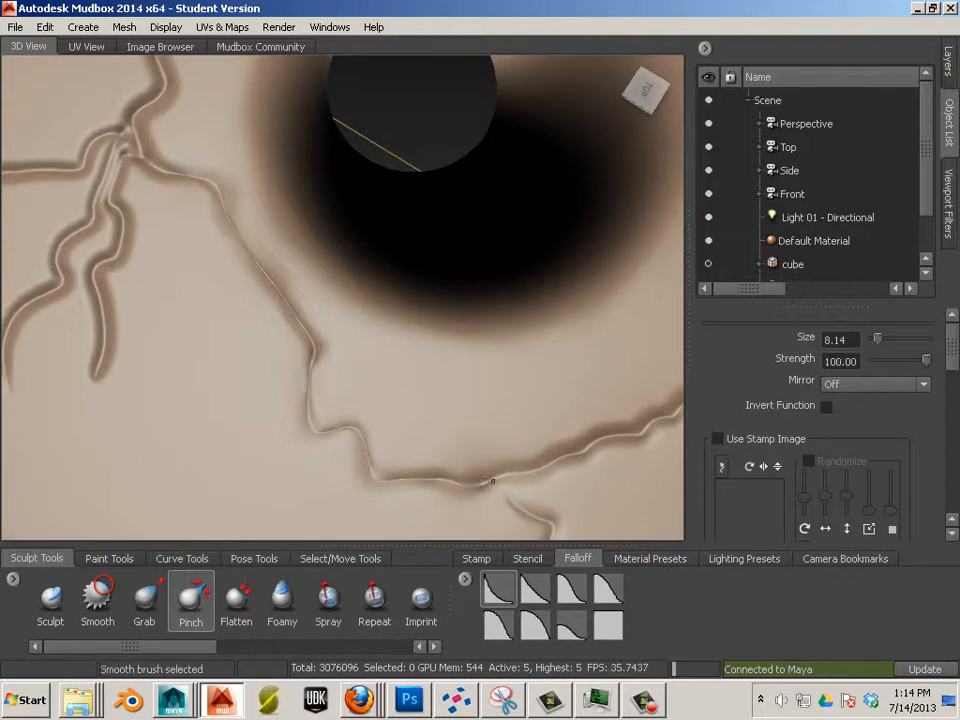
left_click_drag(491, 481, 467, 486, "alt")
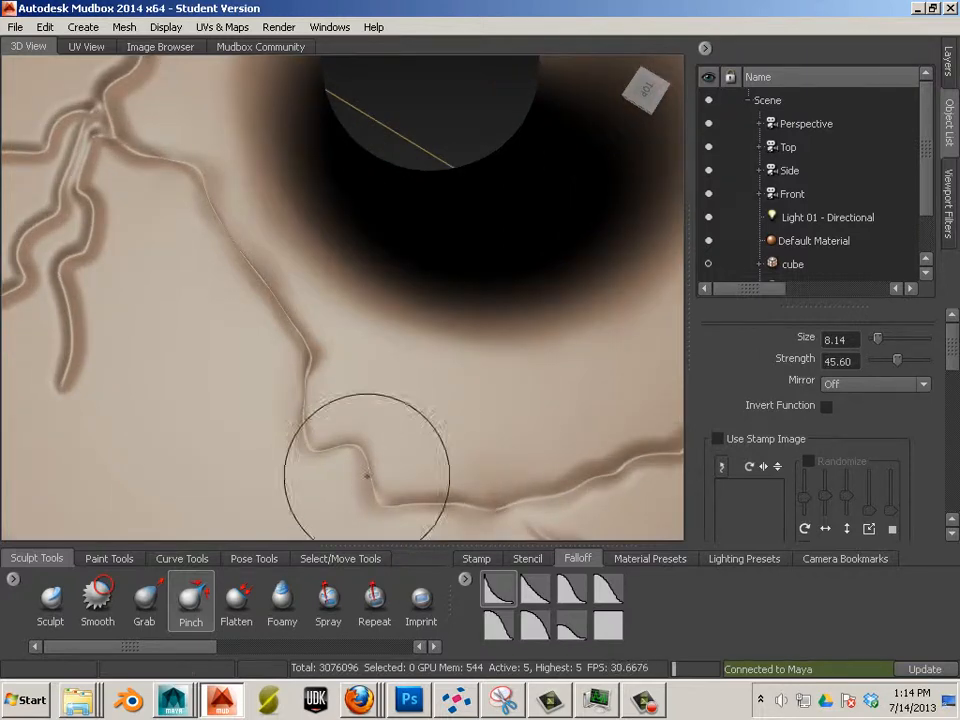
mouse_move(369, 463)
left_mouse_down("alt")
mouse_move(411, 377)
mouse_move(439, 426)
mouse_move(454, 427)
mouse_move(424, 418)
left_mouse_up("alt")
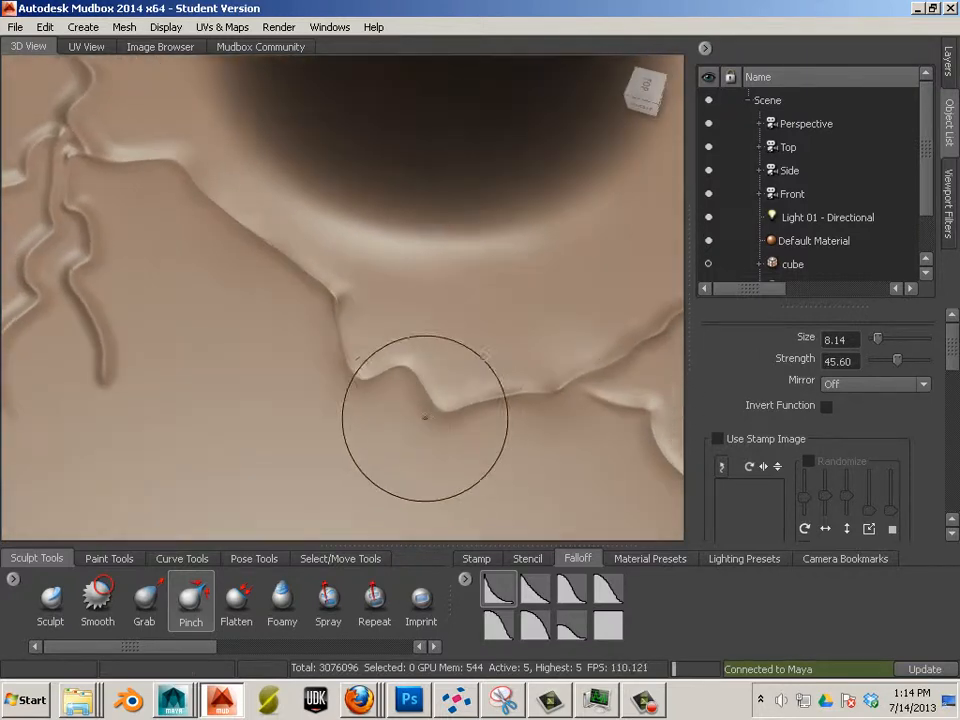
left_click(117, 598)
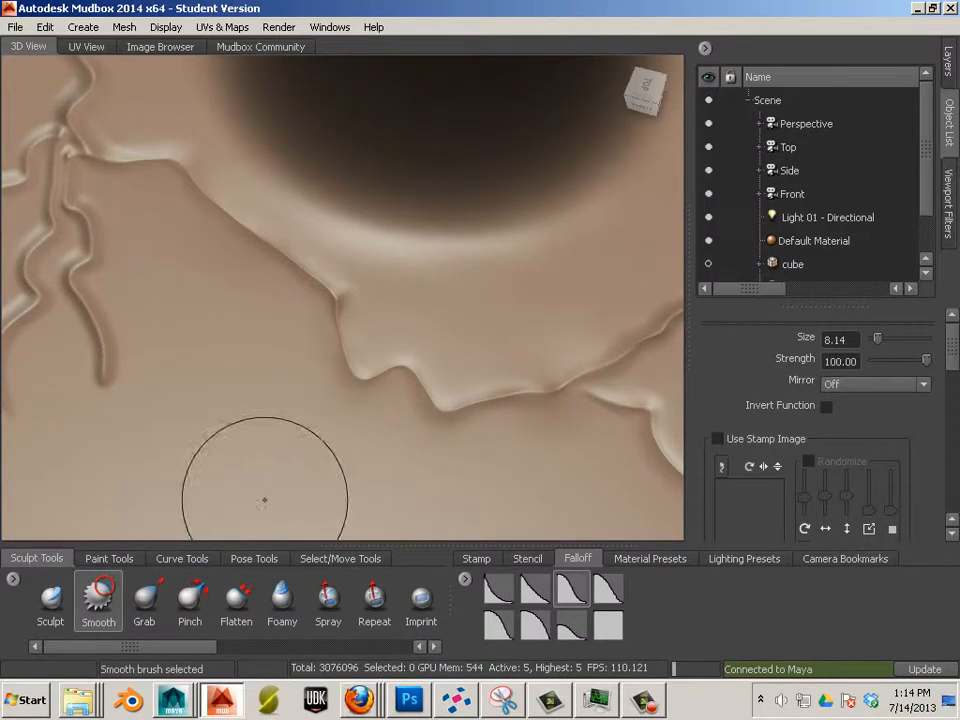
mouse_move(533, 452)
left_mouse_down("alt")
mouse_move(490, 452)
mouse_move(505, 445)
left_mouse_up("alt")
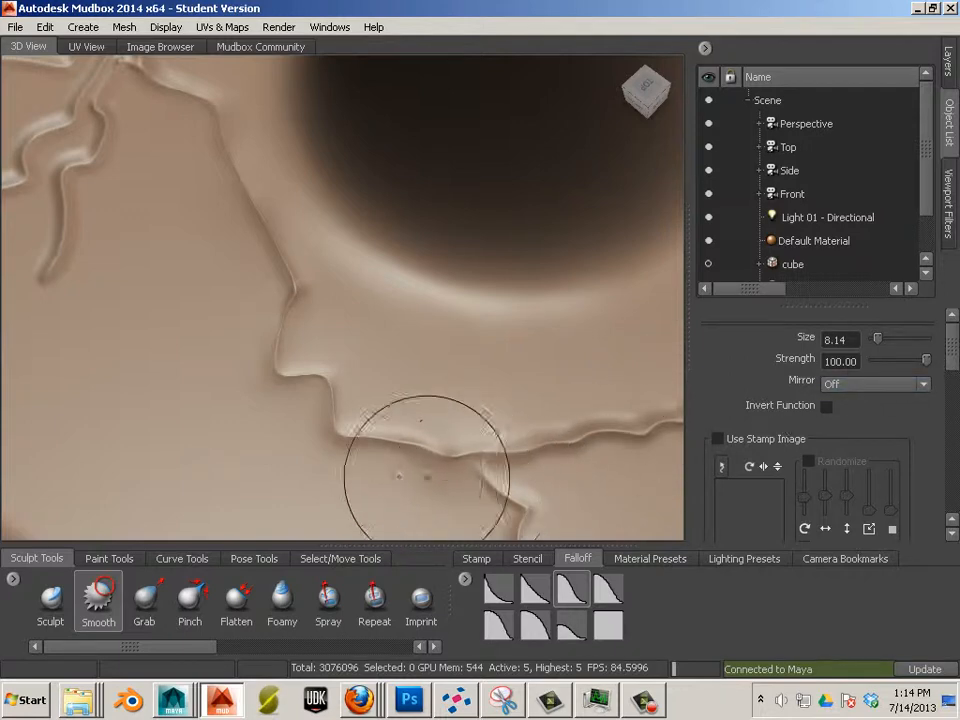
Give the Smooth tool the gentler concave falloff preset and smooth the stepped ridge section and the crest beside the branch junction
left_click(188, 608)
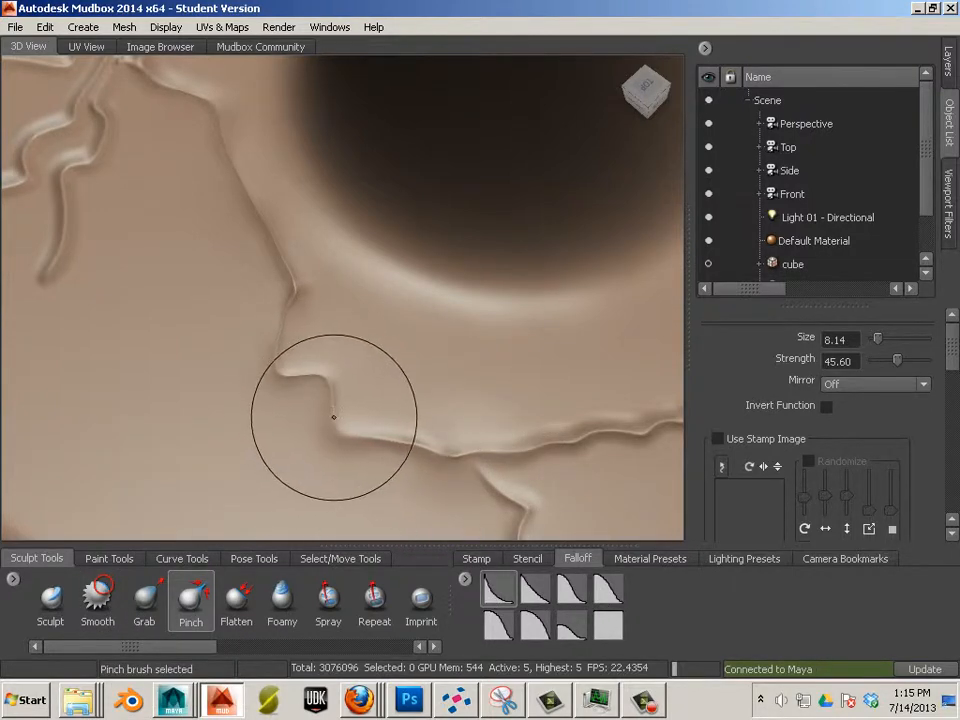
key("shift")
left_click(97, 597)
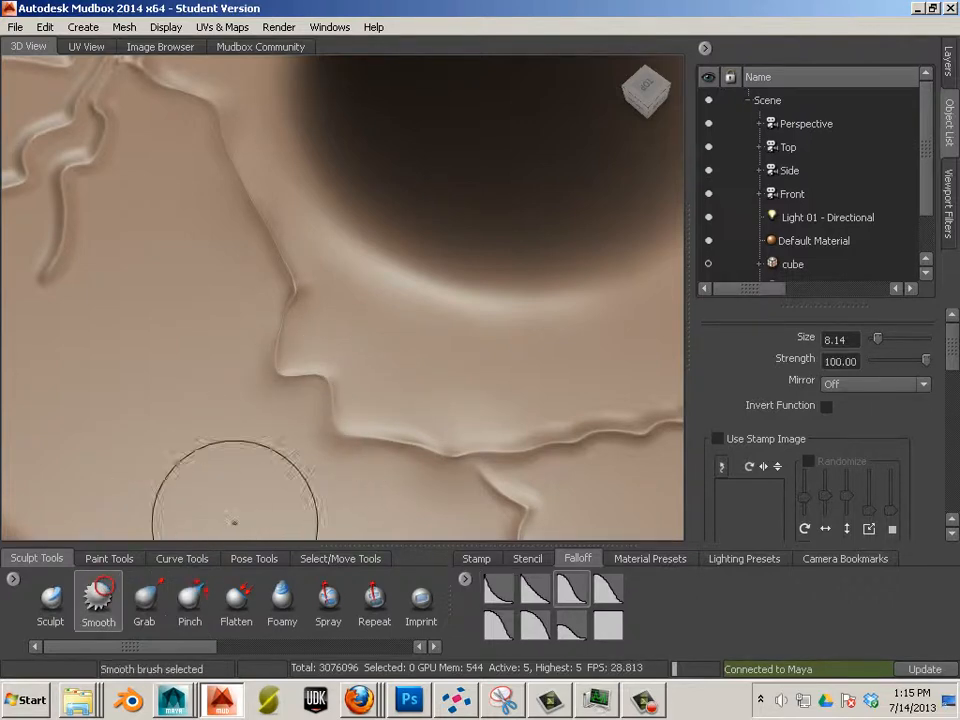
mouse_move(330, 400)
left_mouse_down()
mouse_move(334, 421)
mouse_move(336, 412)
mouse_move(388, 436)
left_mouse_up()
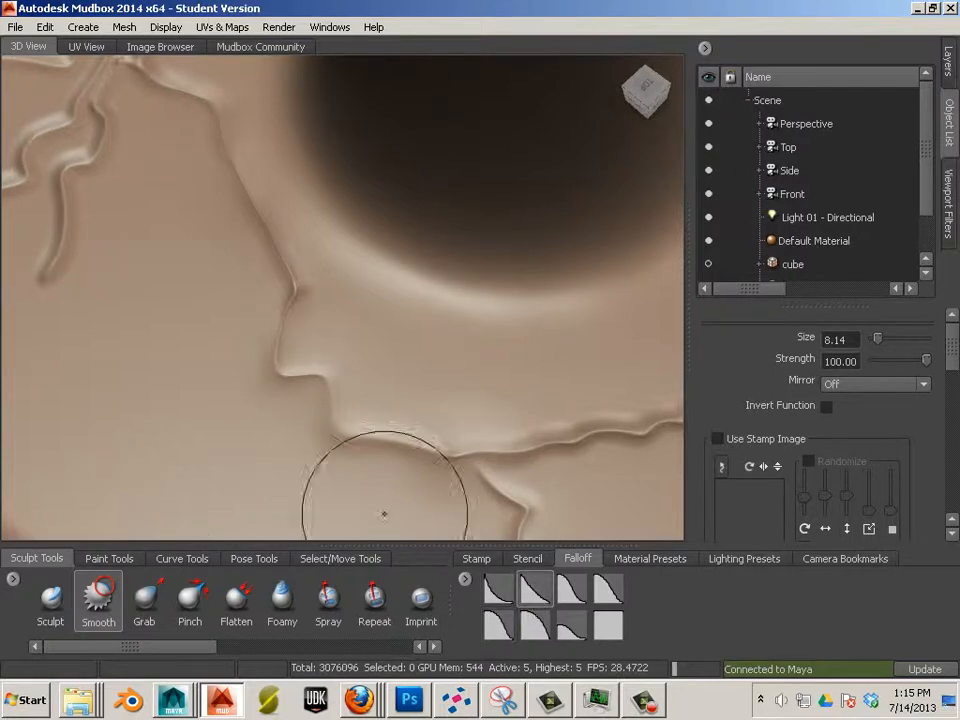
left_click_drag(508, 456, 521, 451)
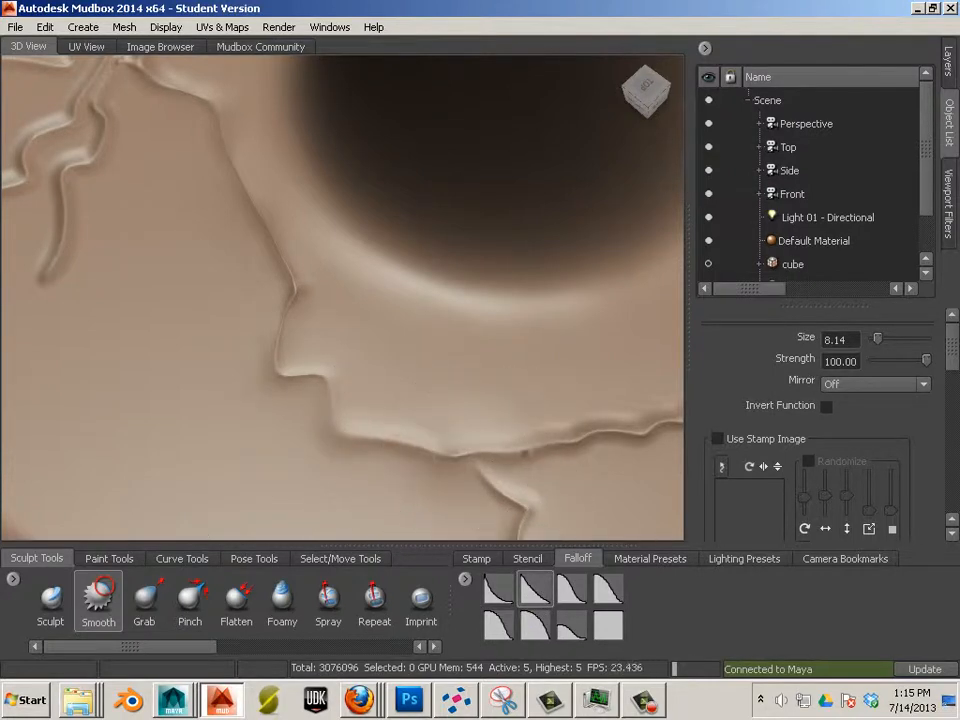